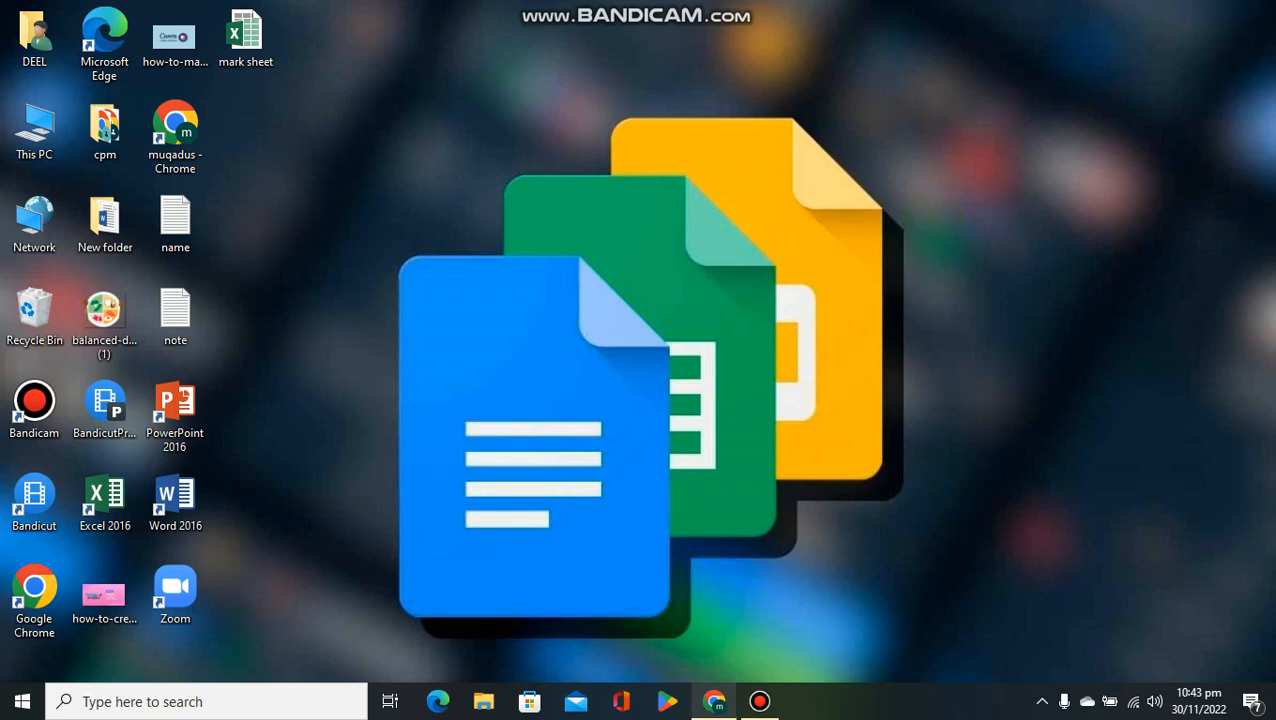
Switch to Chrome and open Google Drive from the Personal Cloud Storage & File Sharing Platform search result
{"action": "left_click", "coordinate": [714, 702]}
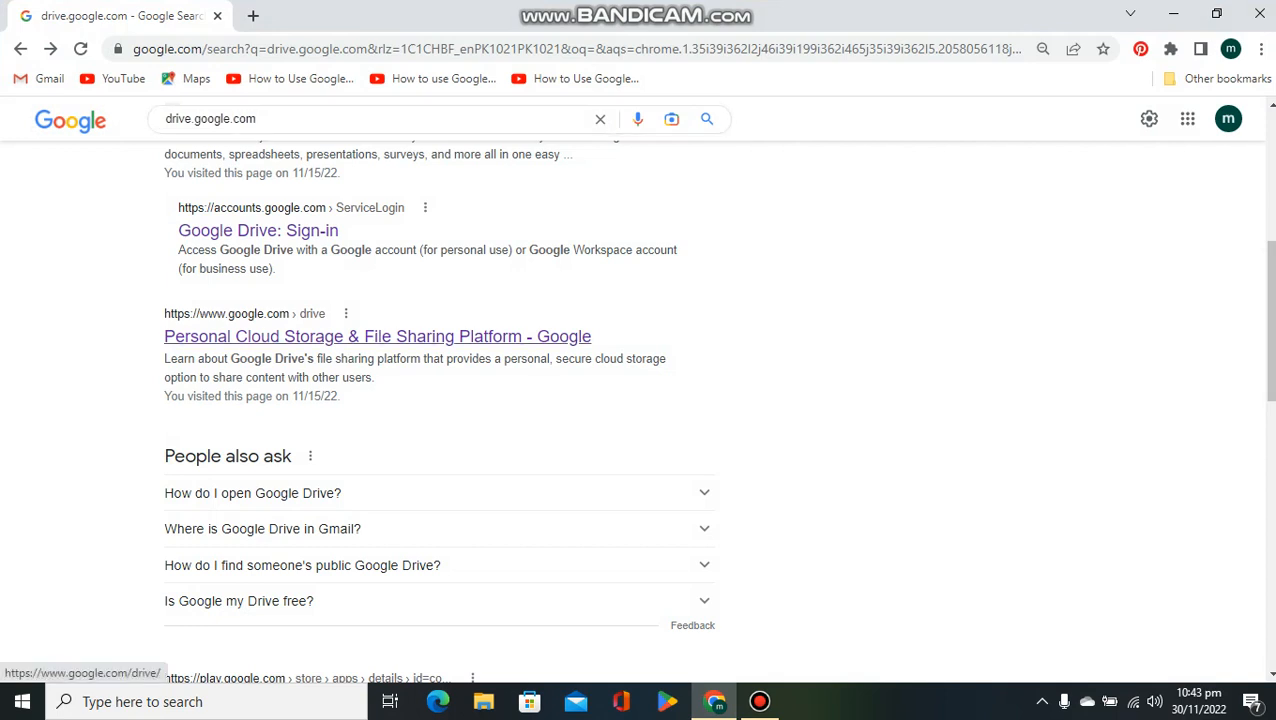
{"action": "left_click", "coordinate": [377, 336]}
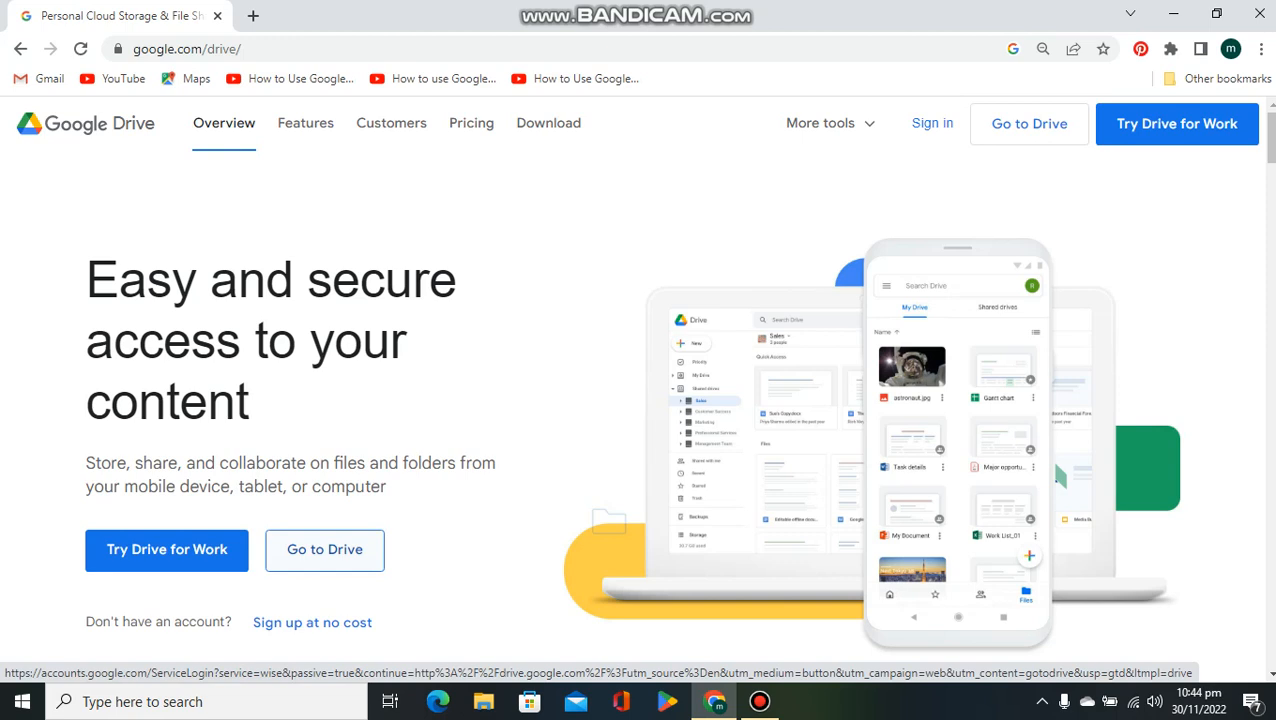
{"action": "left_click", "coordinate": [325, 549]}
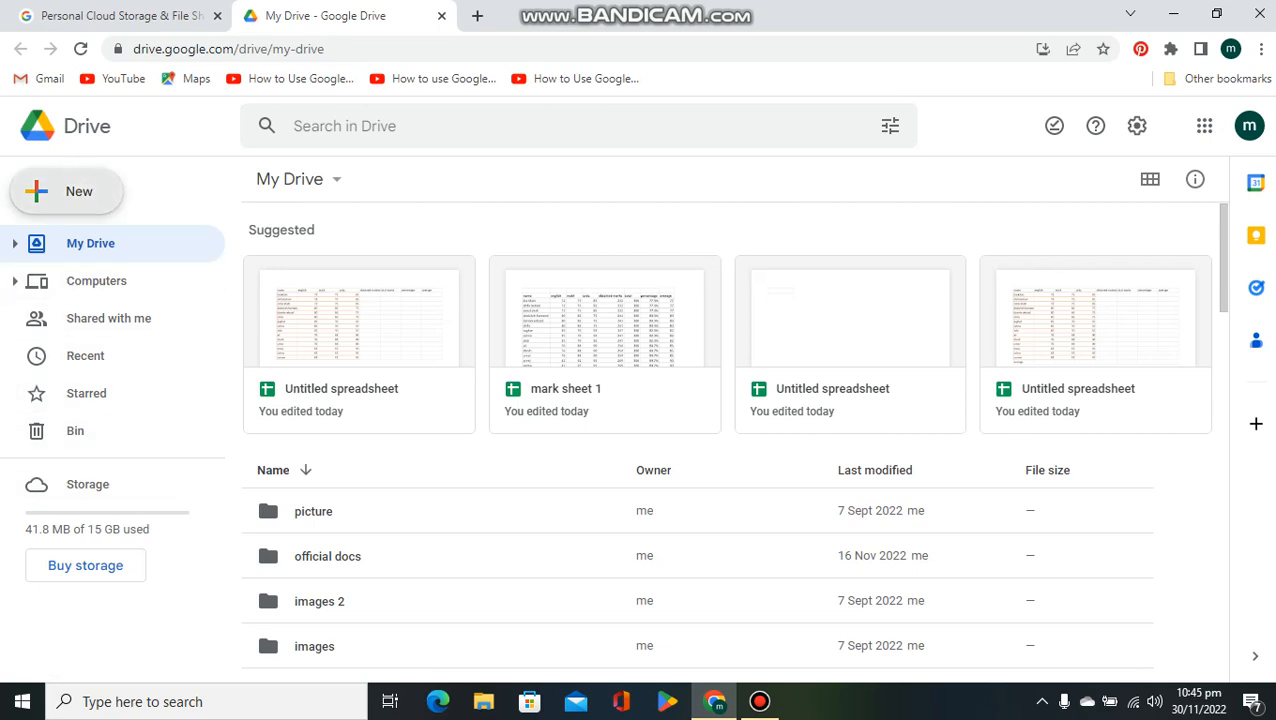
Create a new blank Google Sheets spreadsheet from My Drive
{"action": "left_click", "coordinate": [66, 191]}
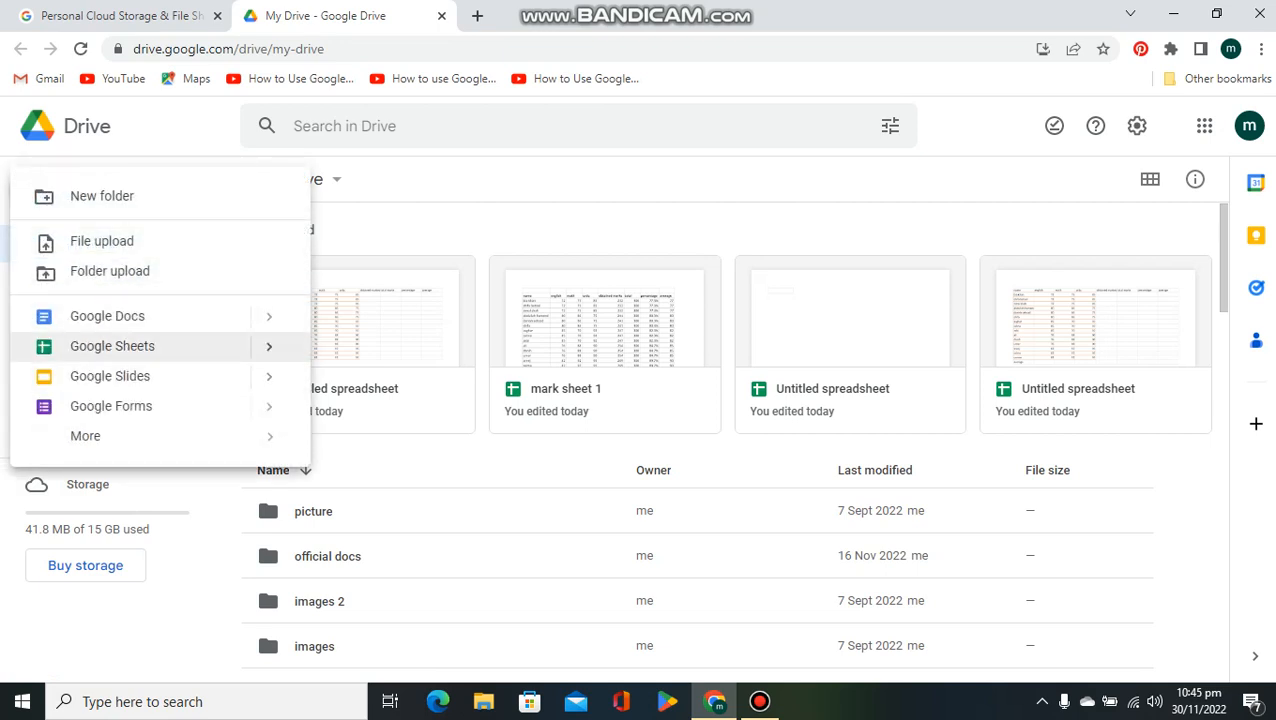
{"action": "mouse_move", "coordinate": [268, 346]}
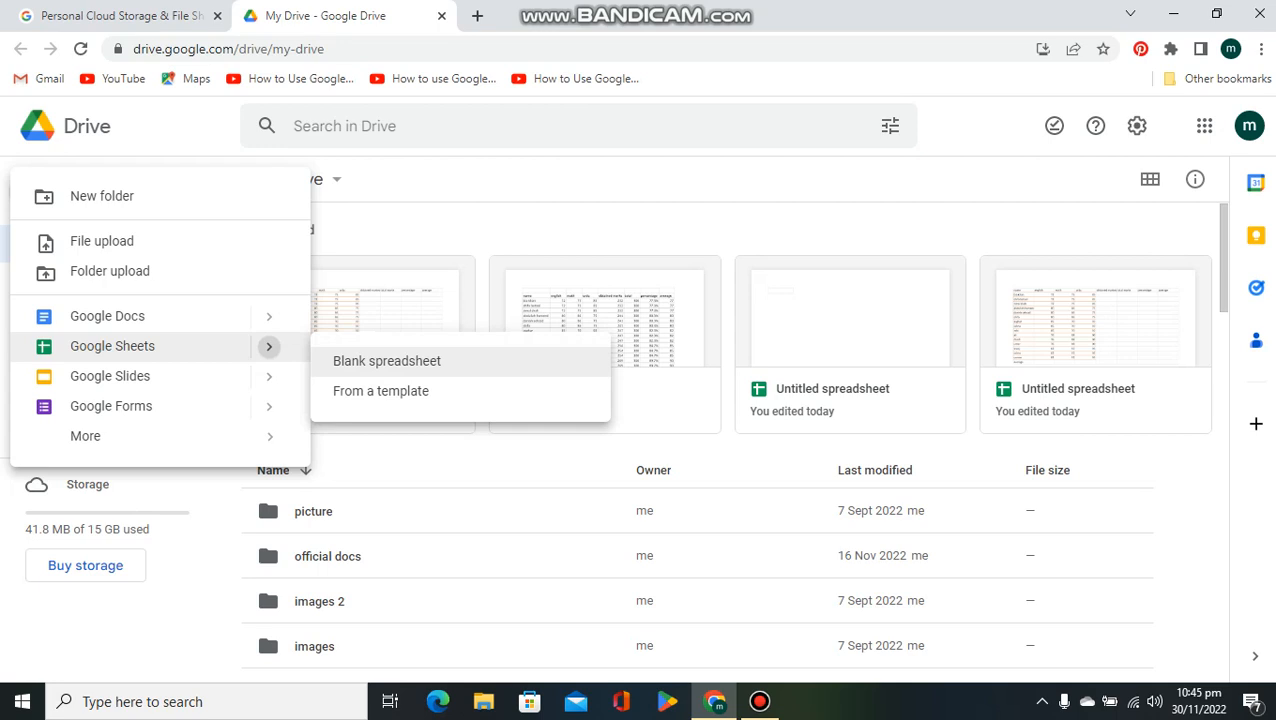
{"action": "left_click", "coordinate": [387, 361]}
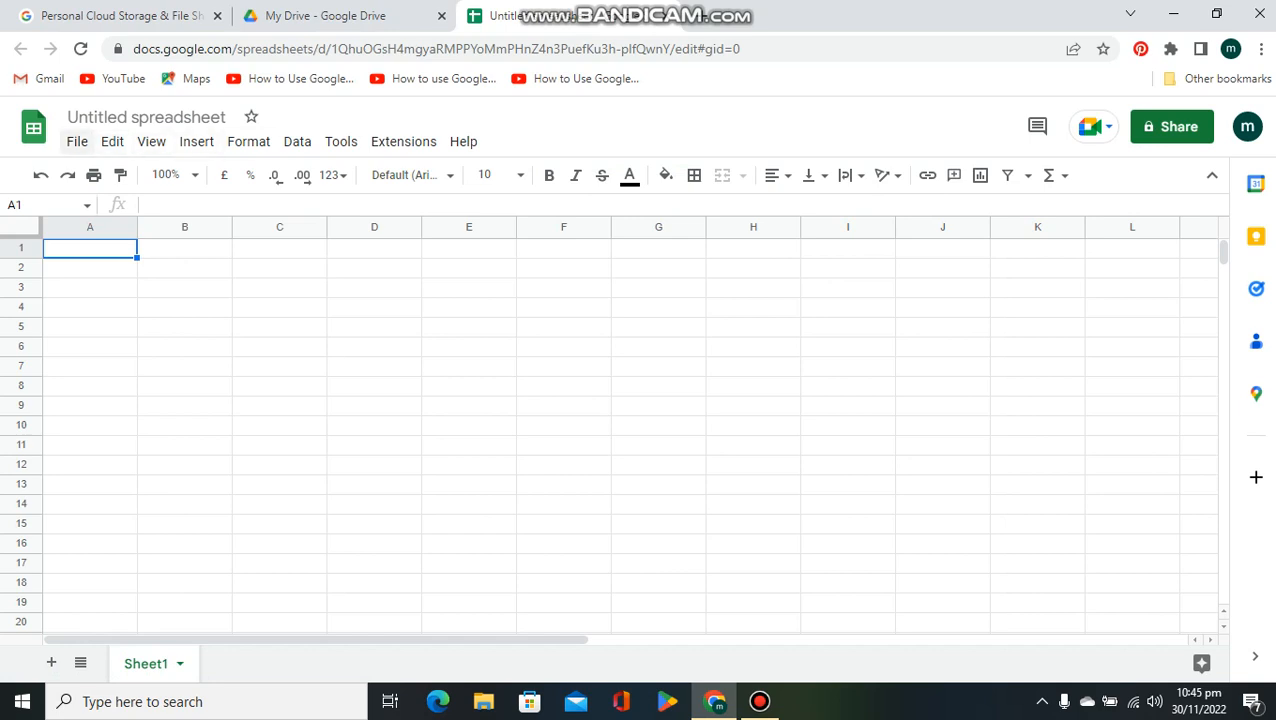
{"action": "left_click", "coordinate": [77, 141]}
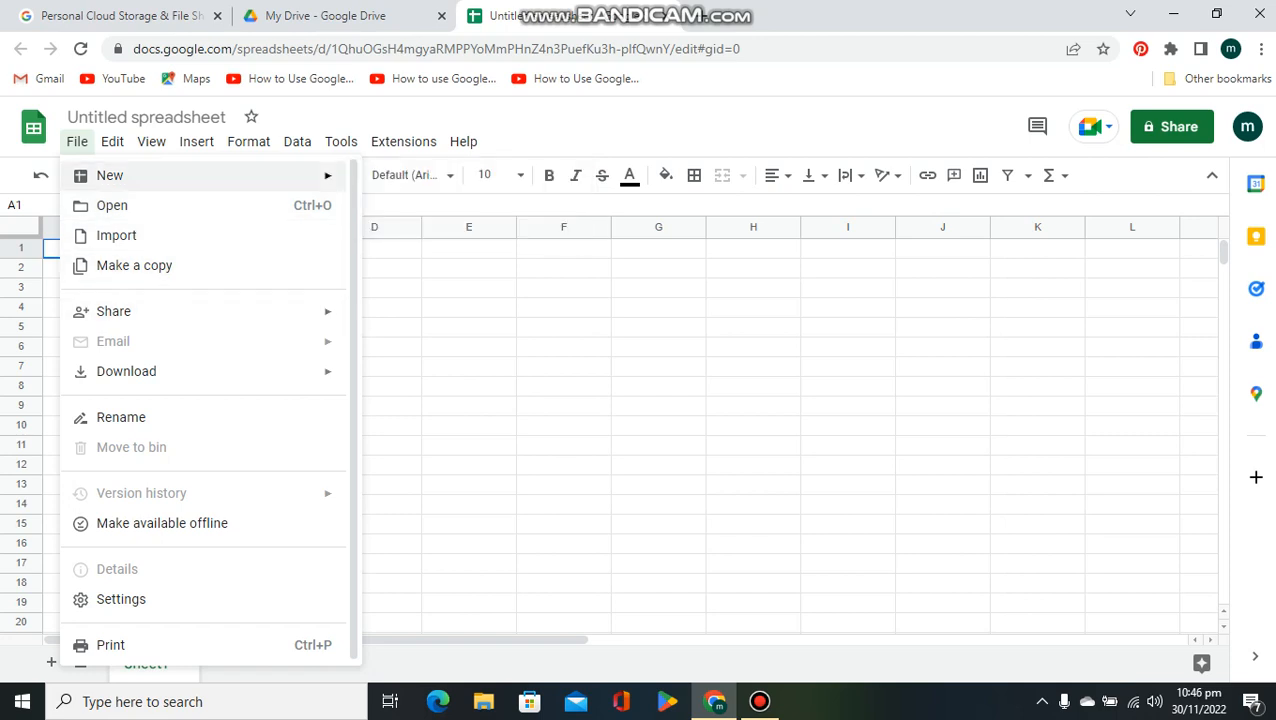
{"action": "mouse_move", "coordinate": [180, 176]}
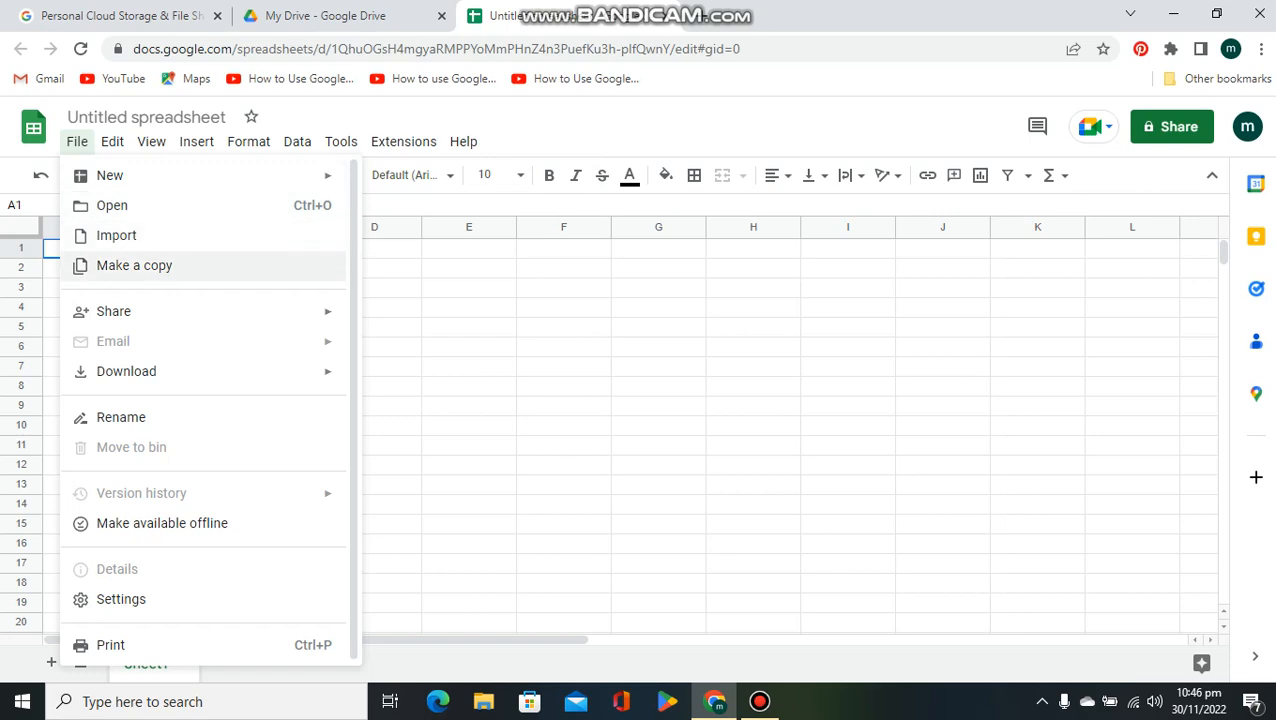
{"action": "mouse_move", "coordinate": [200, 311]}
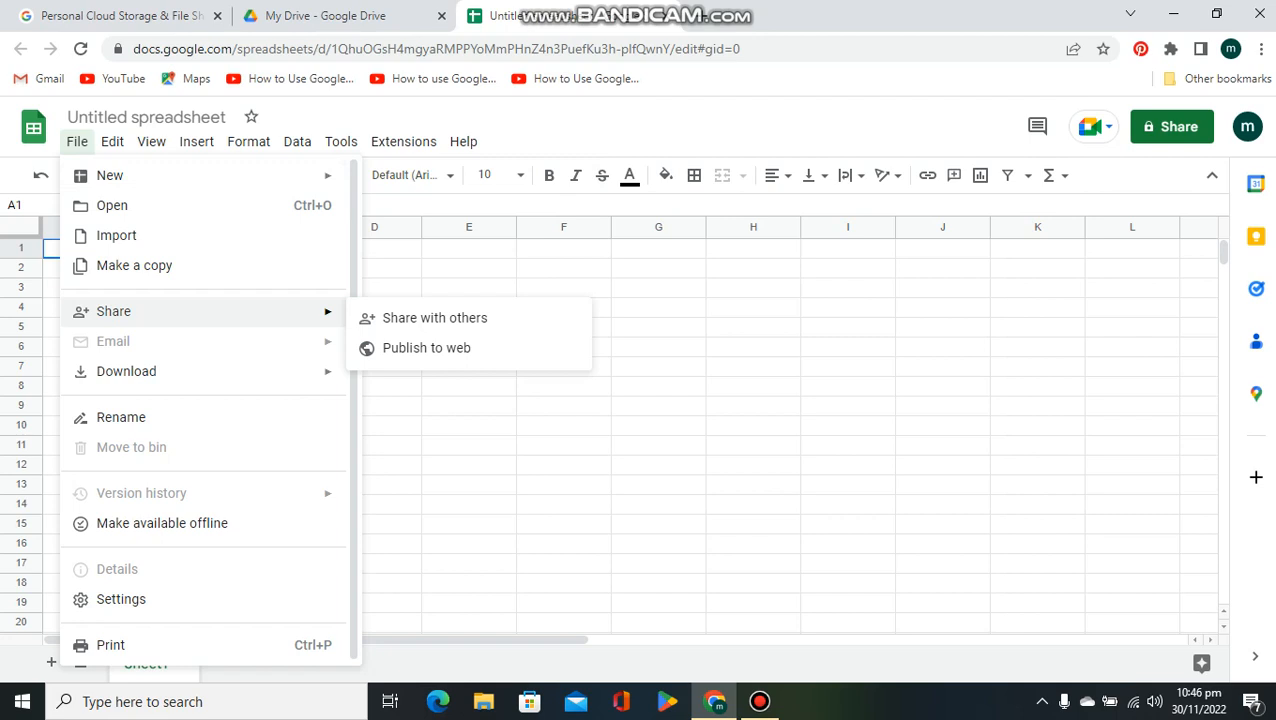
{"action": "mouse_move", "coordinate": [200, 371]}
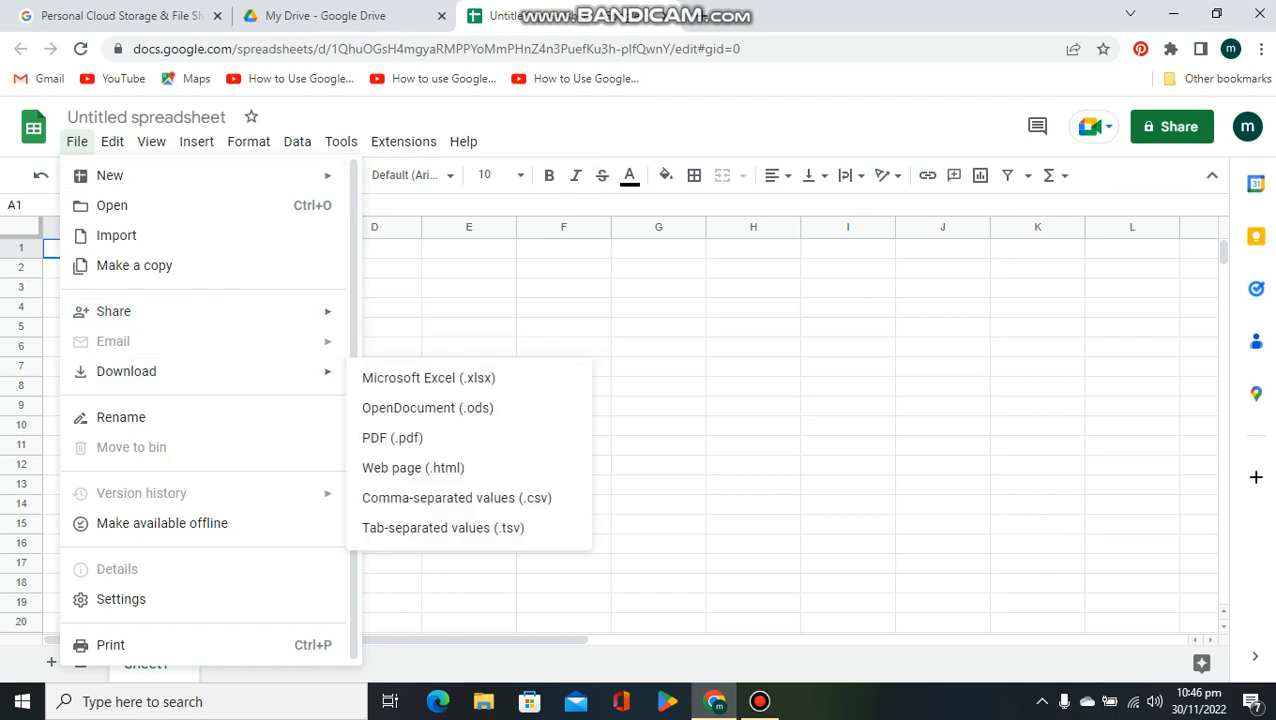
{"action": "left_click", "coordinate": [112, 142]}
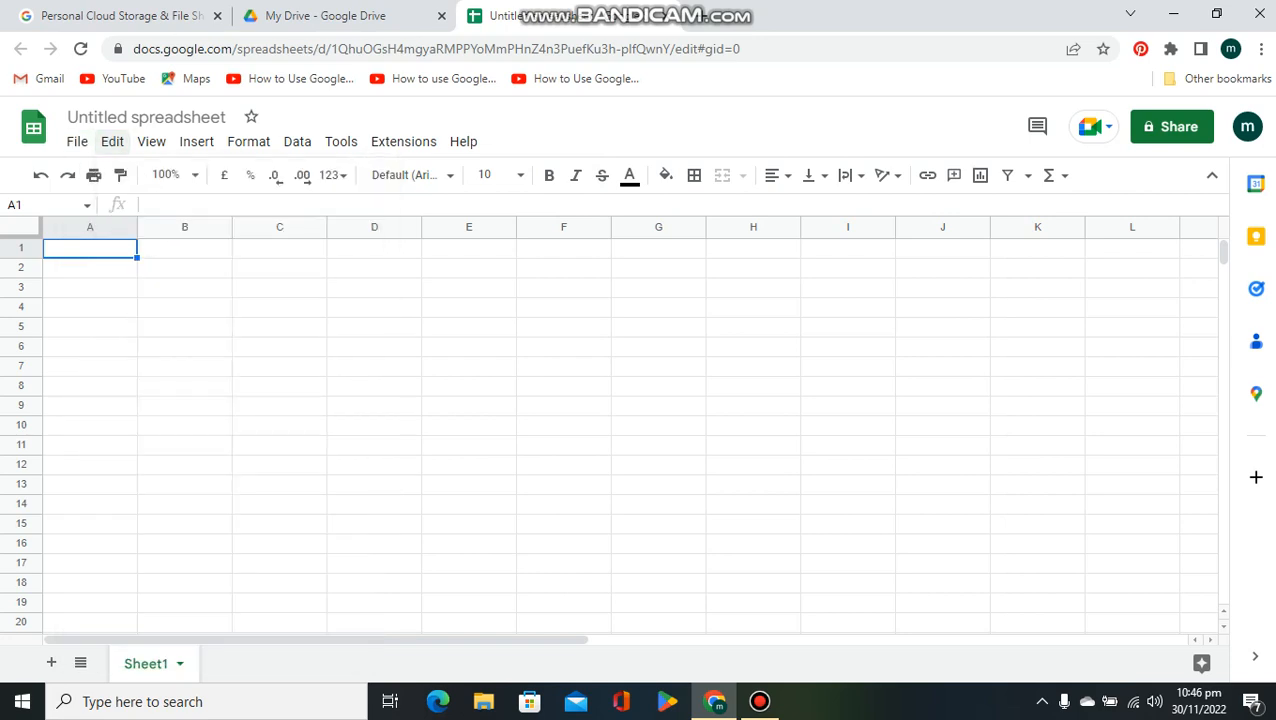
Set the spreadsheet zoom to 150%
{"action": "left_click", "coordinate": [112, 142]}
{"action": "mouse_move", "coordinate": [151, 142]}
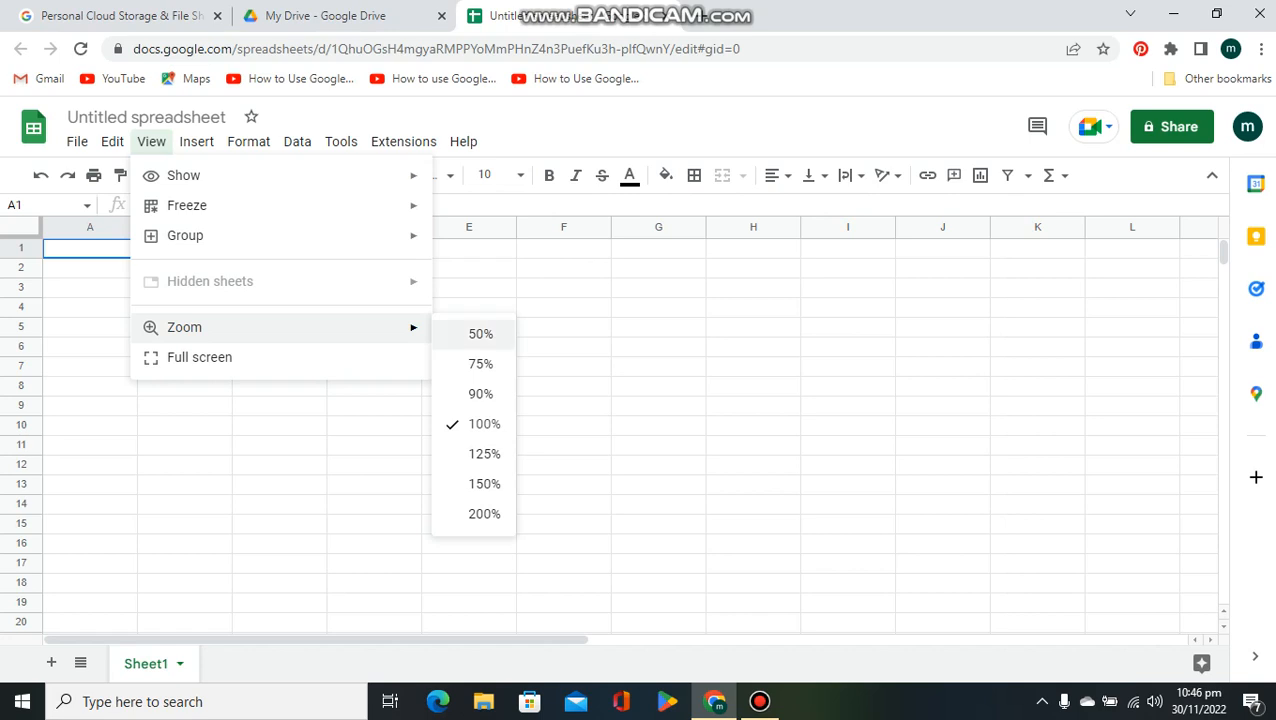
{"action": "left_click", "coordinate": [484, 484]}
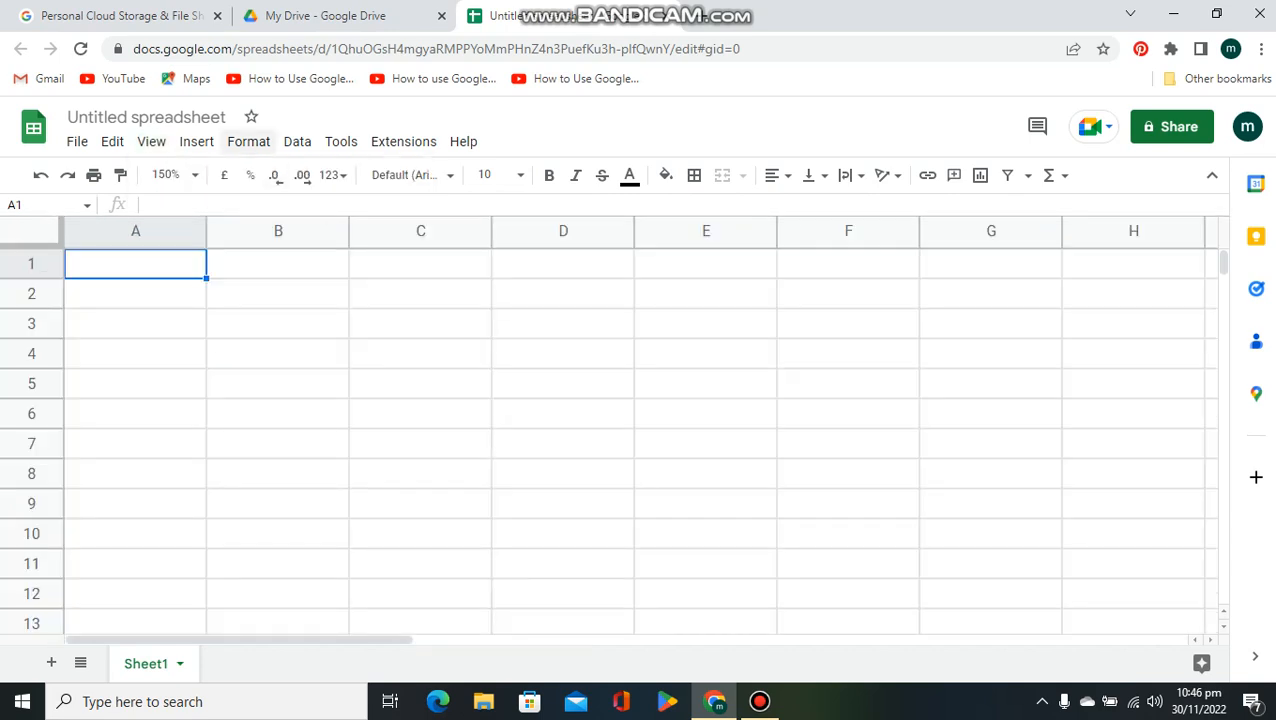
{"action": "left_click", "coordinate": [248, 141]}
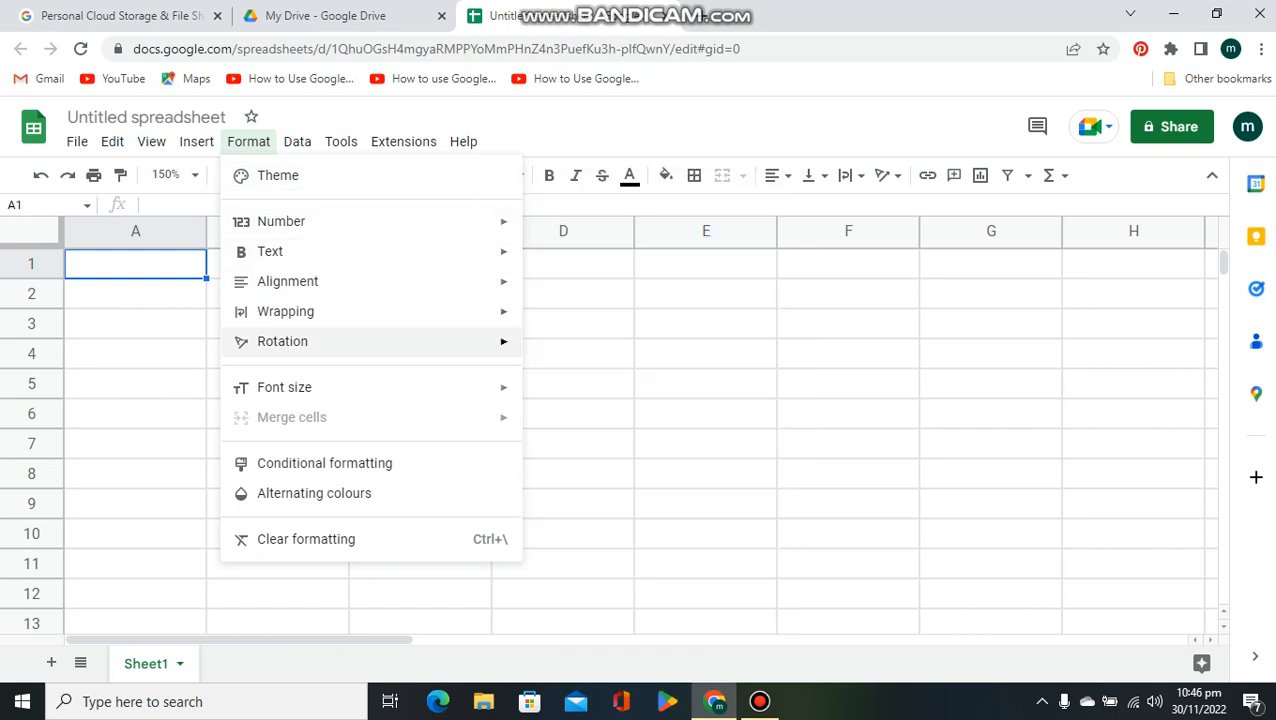
{"action": "mouse_move", "coordinate": [290, 341]}
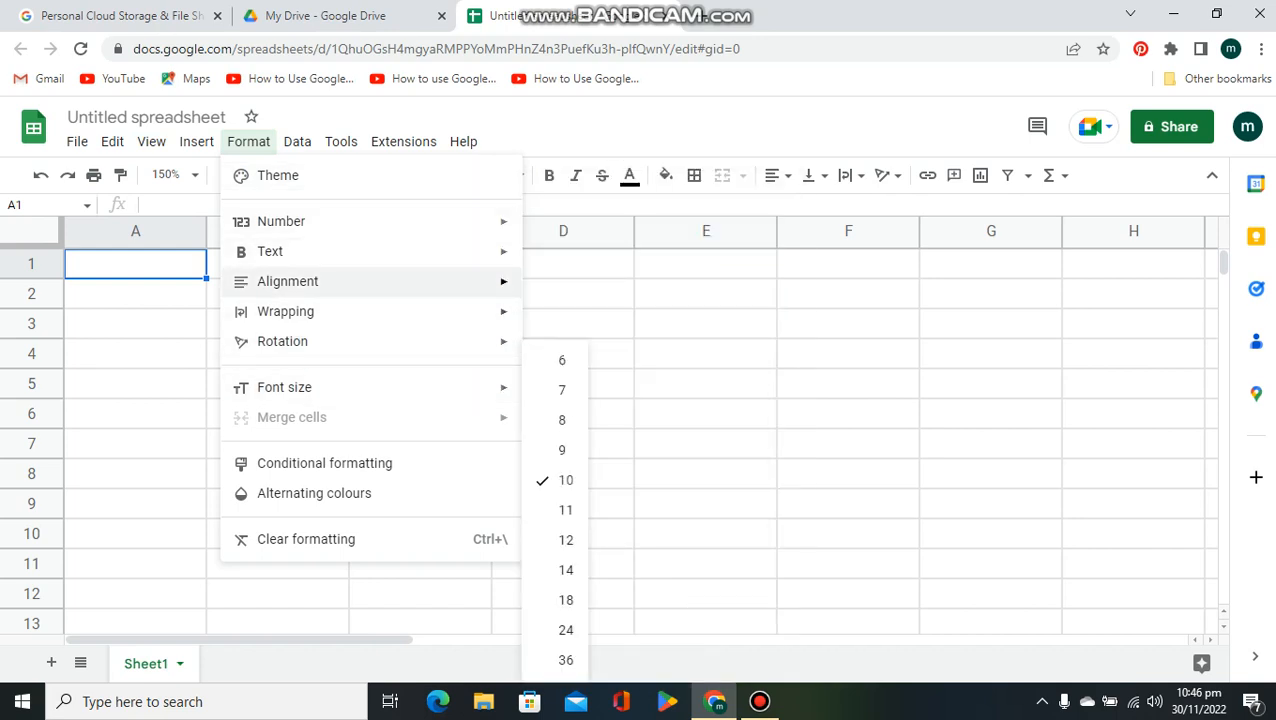
{"action": "mouse_move", "coordinate": [297, 141]}
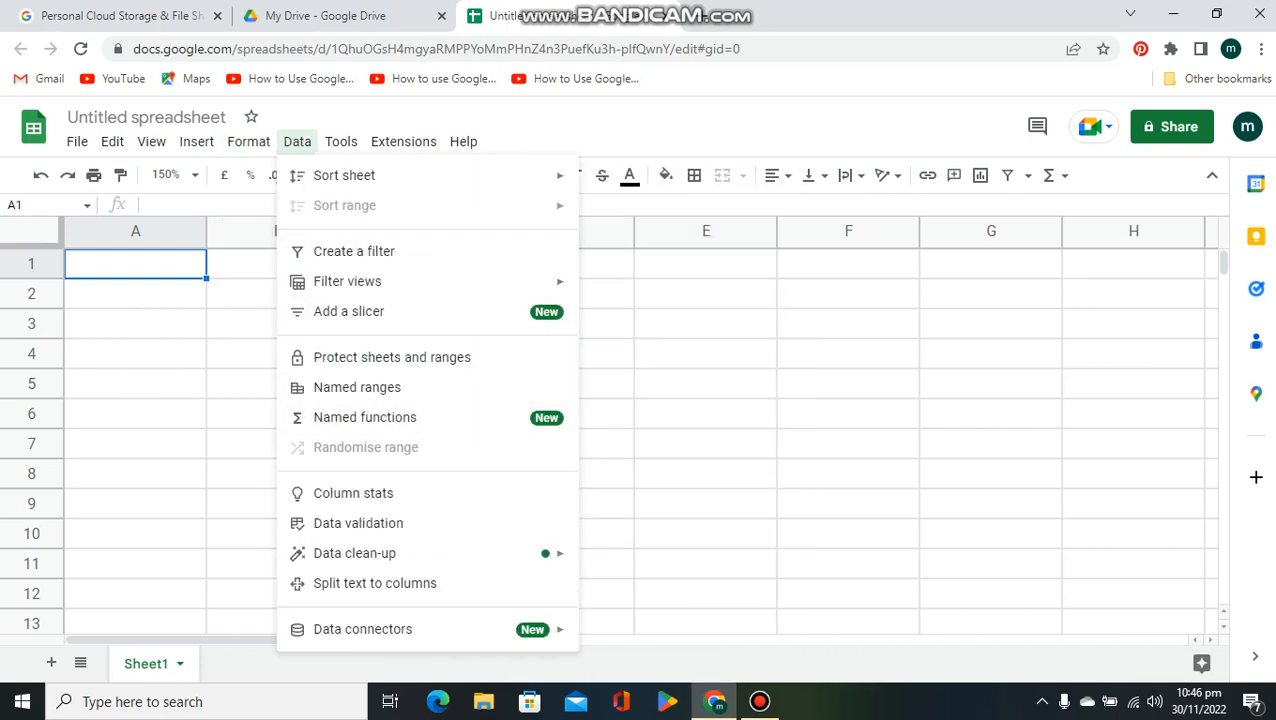
{"action": "left_click", "coordinate": [706, 444]}
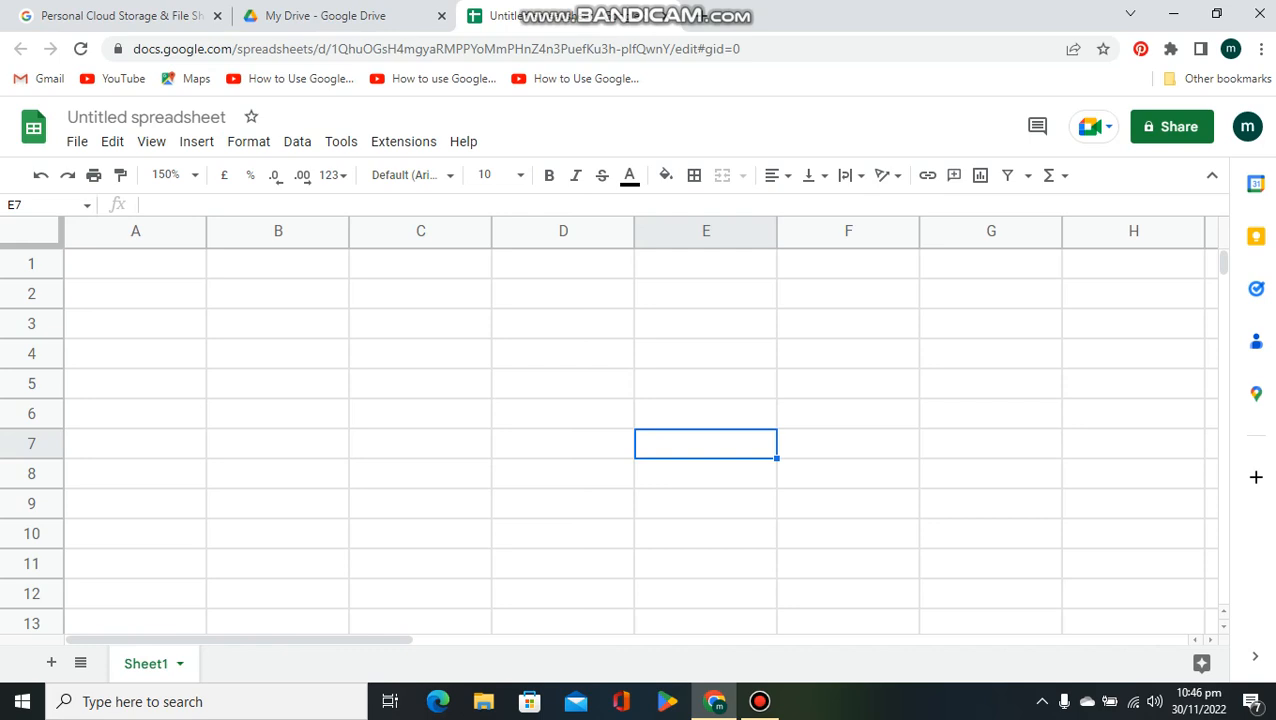
Paste the copied mark sheet table with names, subject marks and result column headers, starting at cell A1
{"action": "left_click", "coordinate": [135, 264]}
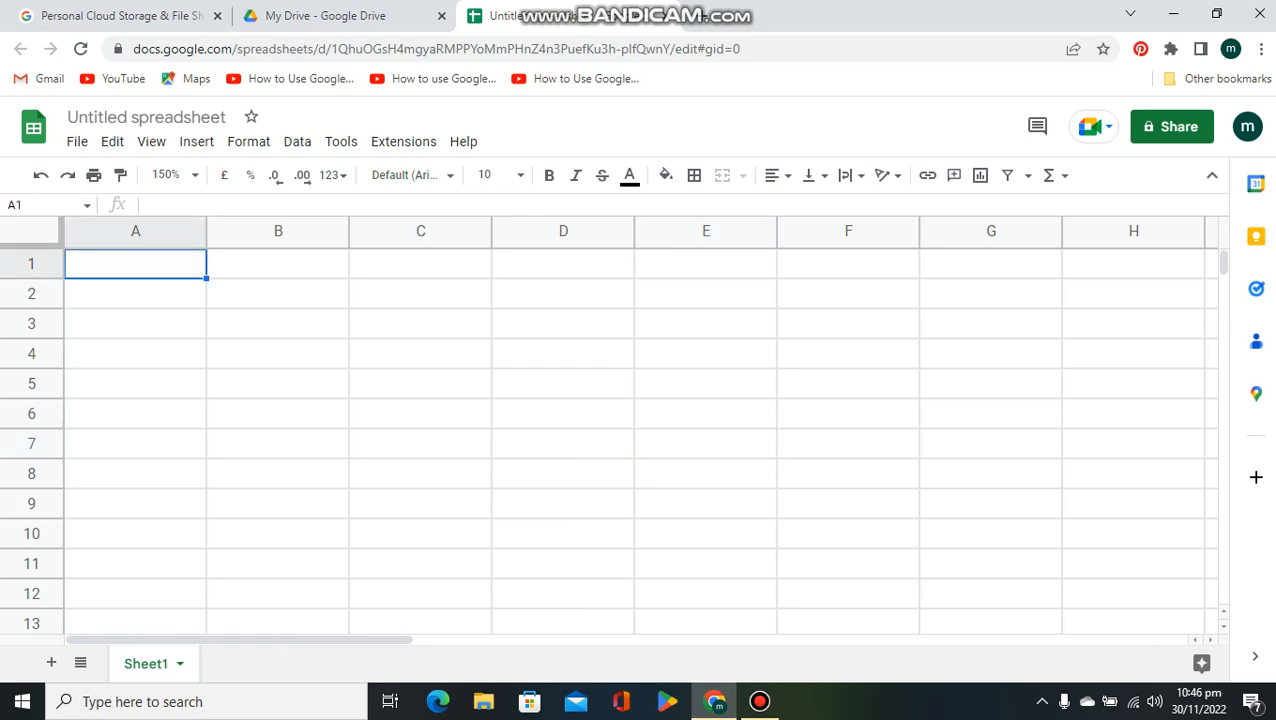
{"action": "key", "text": "ctrl+v"}
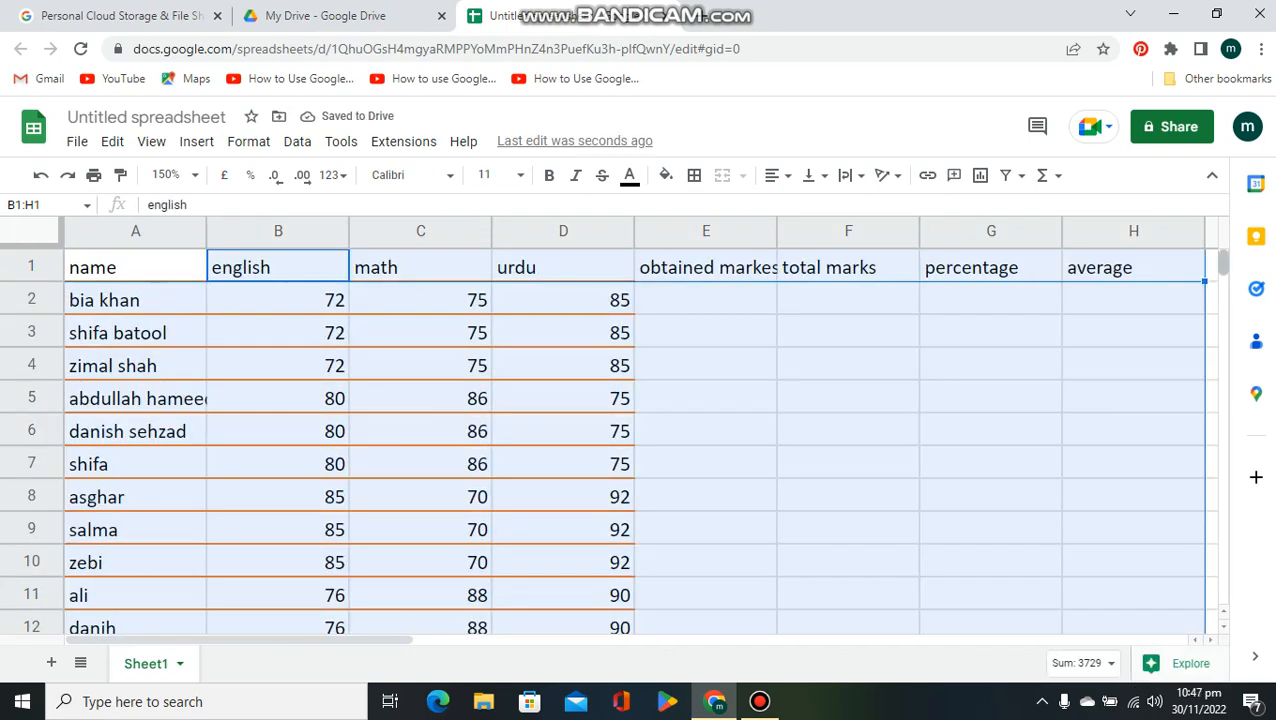
{"action": "mouse_move", "coordinate": [1223, 263]}
{"action": "left_mouse_down"}
{"action": "mouse_move", "coordinate": [1223, 282]}
{"action": "mouse_move", "coordinate": [1223, 262]}
{"action": "left_mouse_up"}
{"action": "left_click", "coordinate": [190, 205]}
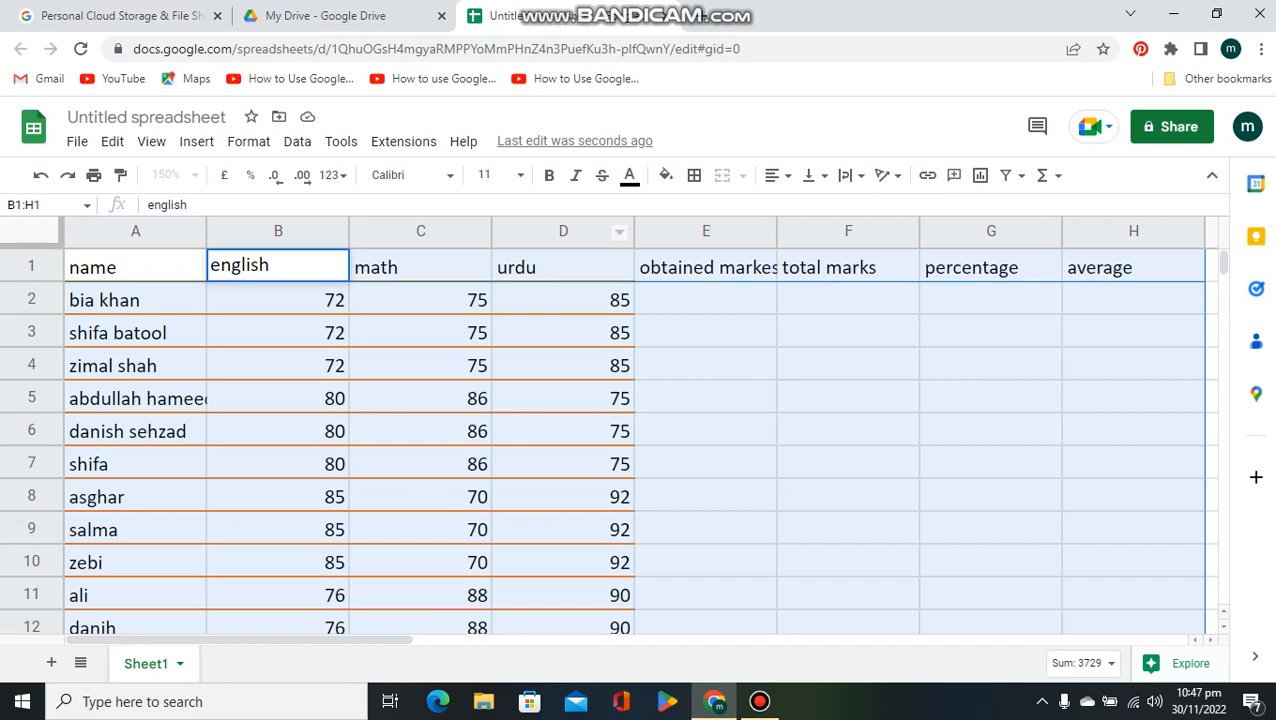
{"action": "key", "text": "Return"}
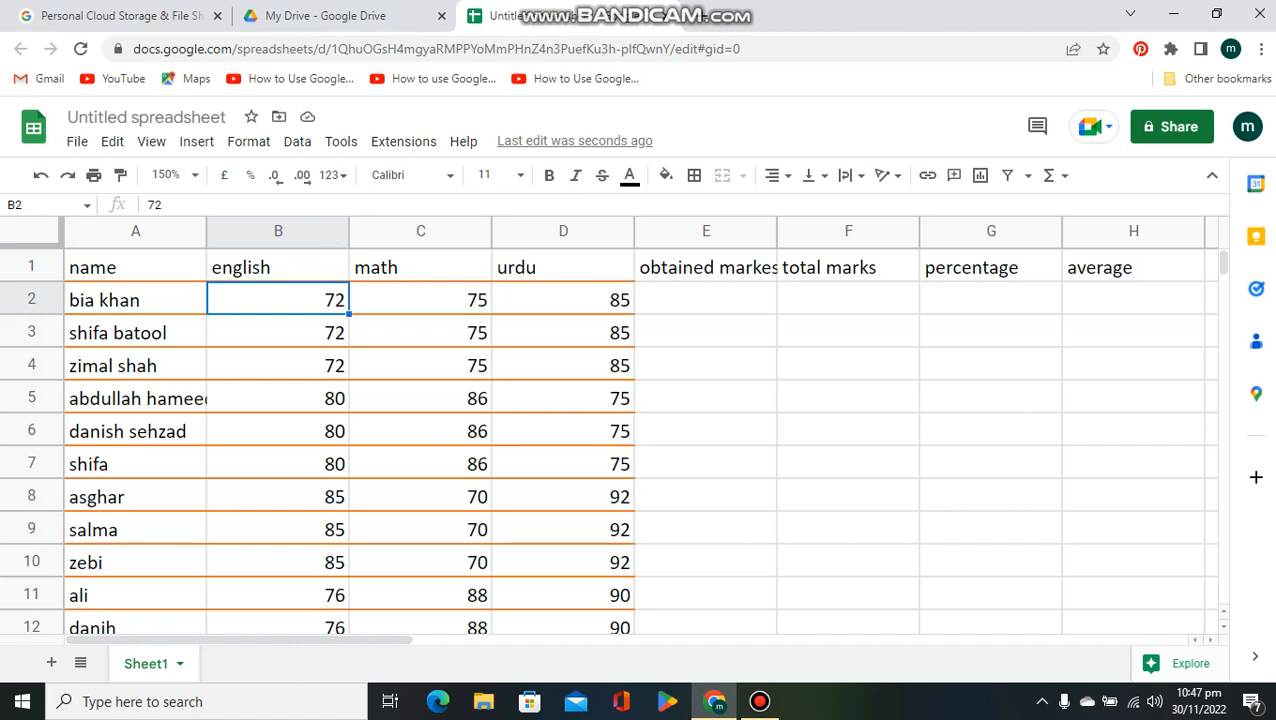
{"action": "left_click", "coordinate": [136, 232]}
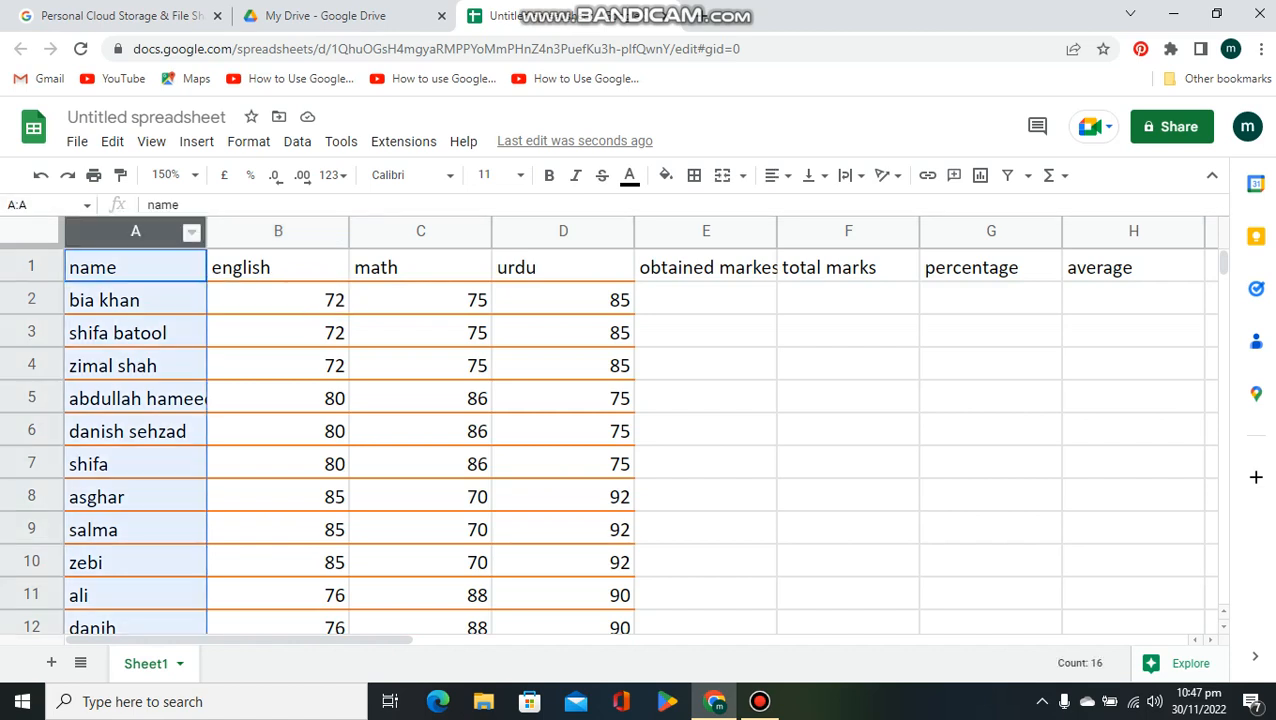
{"action": "left_click", "coordinate": [32, 266]}
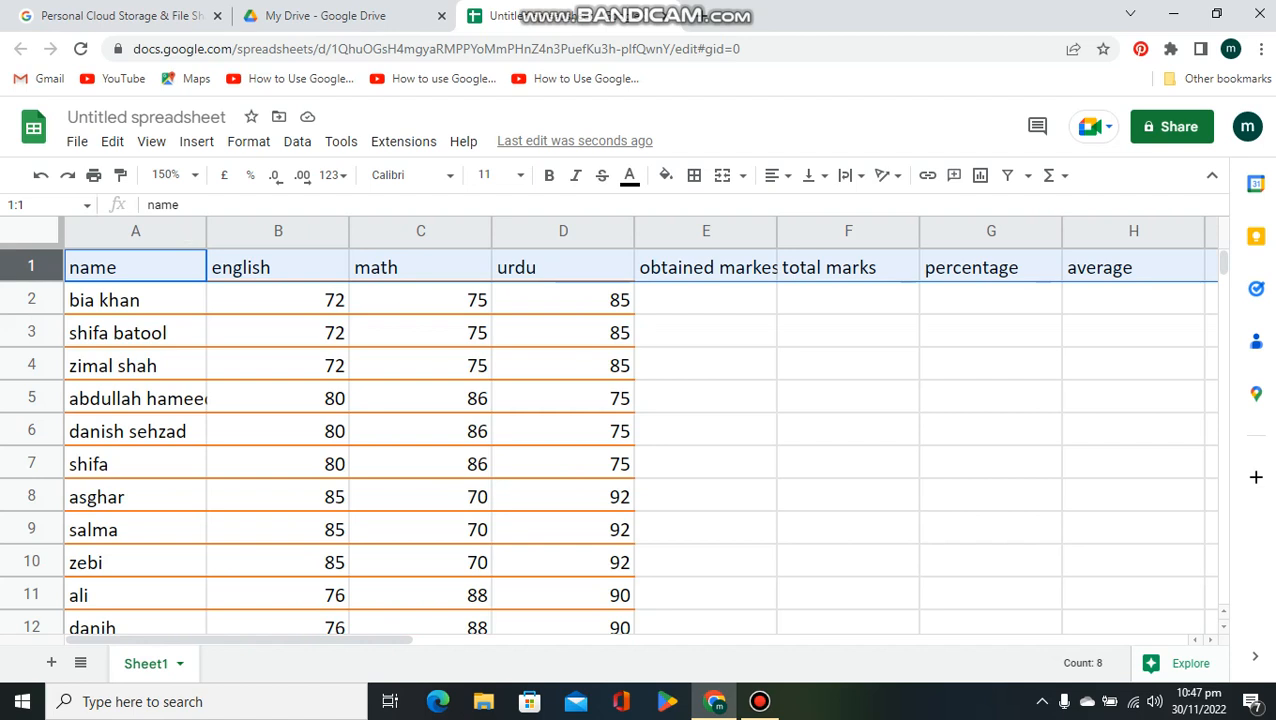
Calculate the first student's obtained marks in cell E2 with the formula =SUM(B2:D2)
{"action": "left_click", "coordinate": [706, 299]}
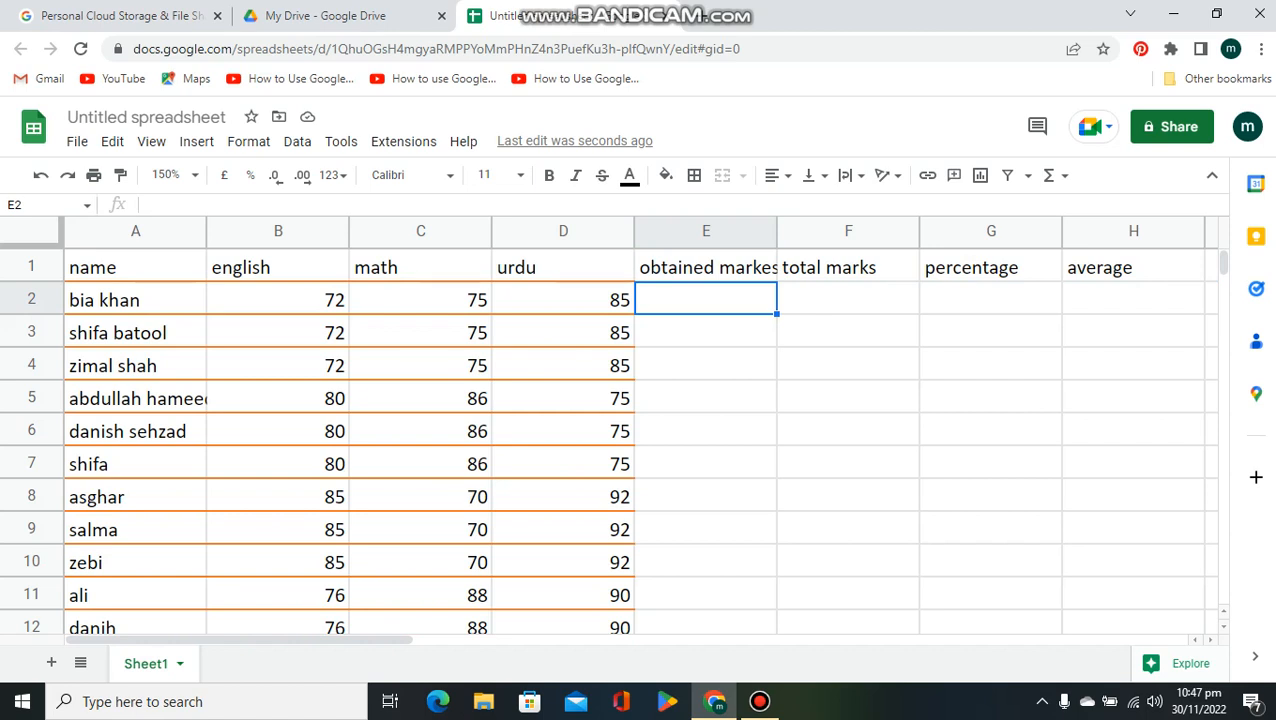
{"action": "type", "text": "="}
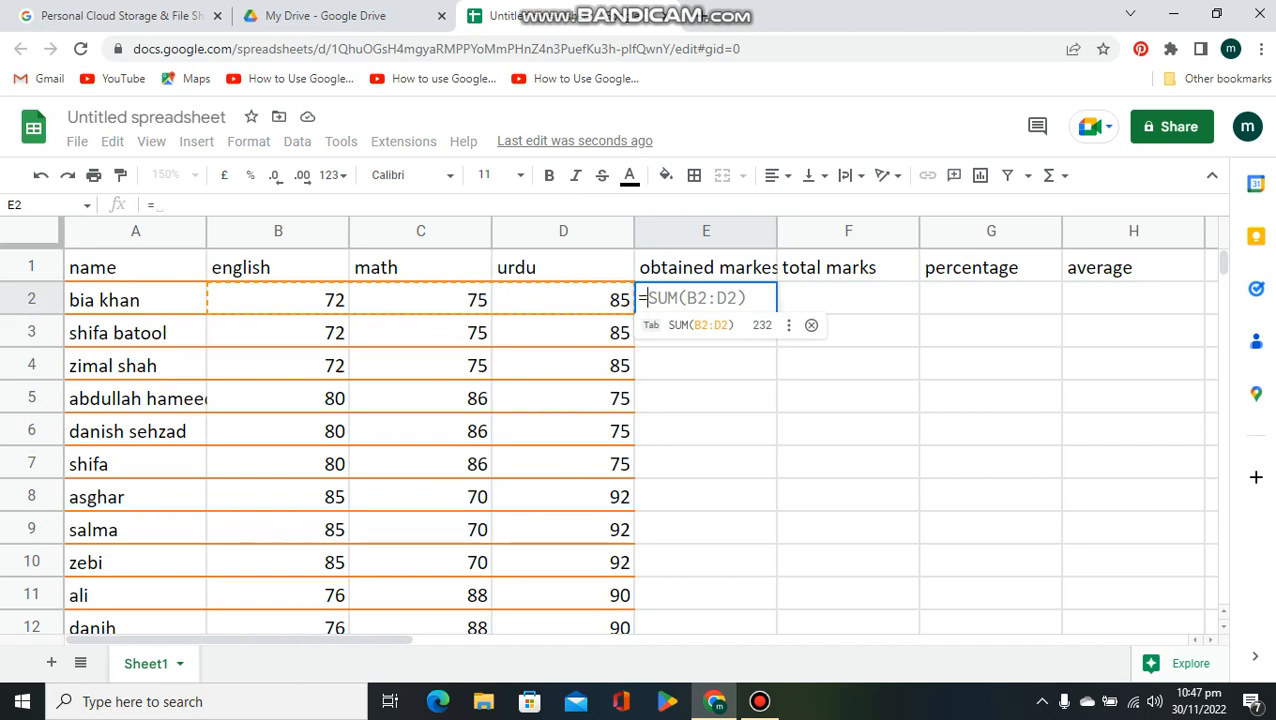
{"action": "type", "text": "sum"}
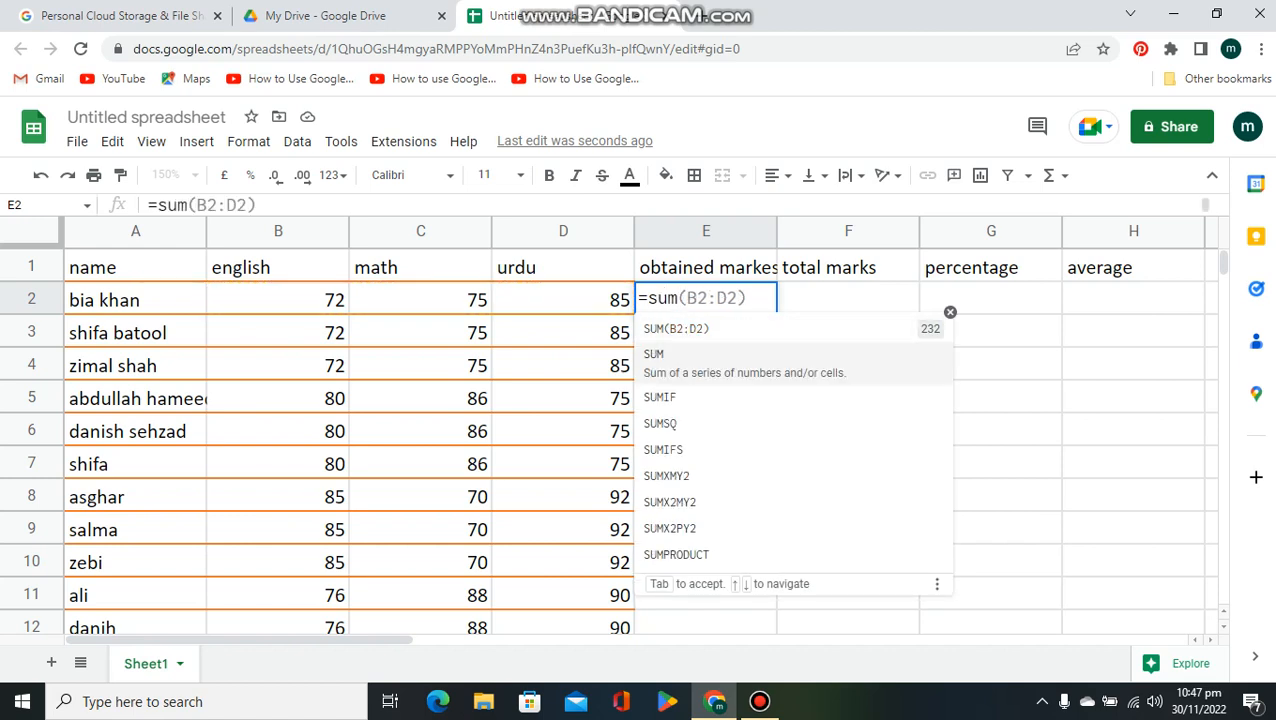
{"action": "key", "text": "Tab"}
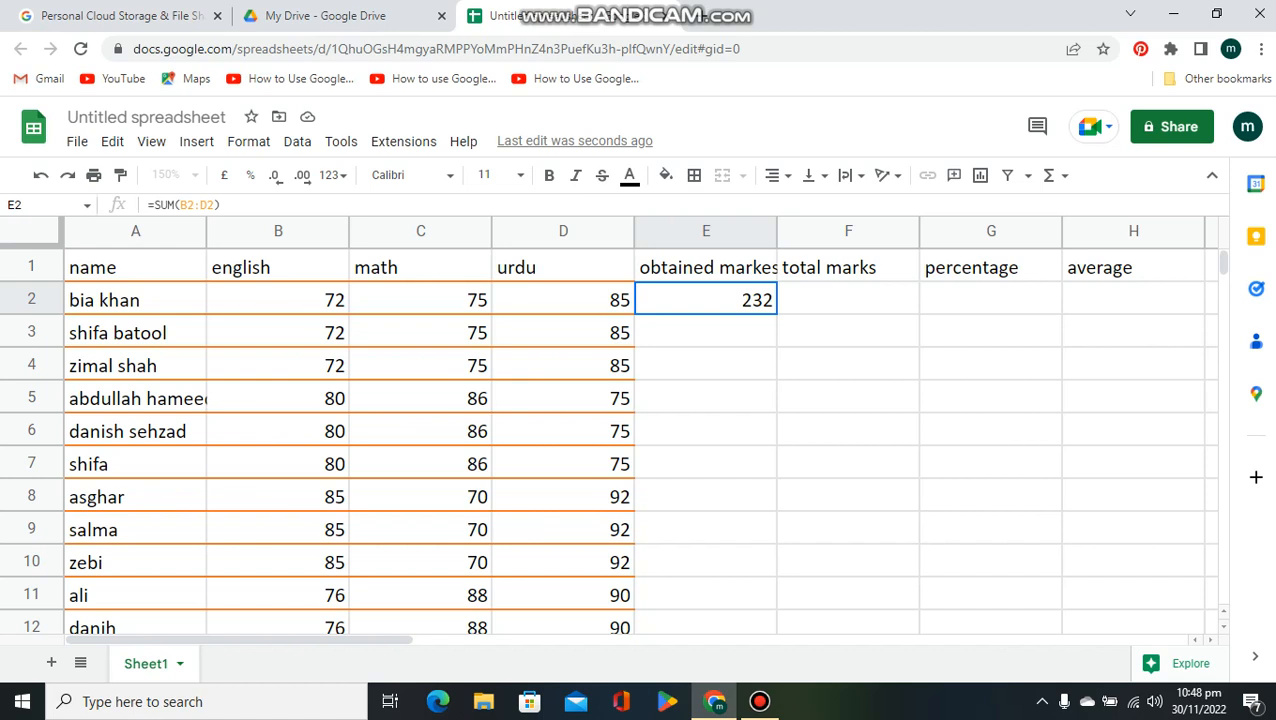
{"action": "left_click_drag", "start_coordinate": [563, 300], "coordinate": [690, 302]}
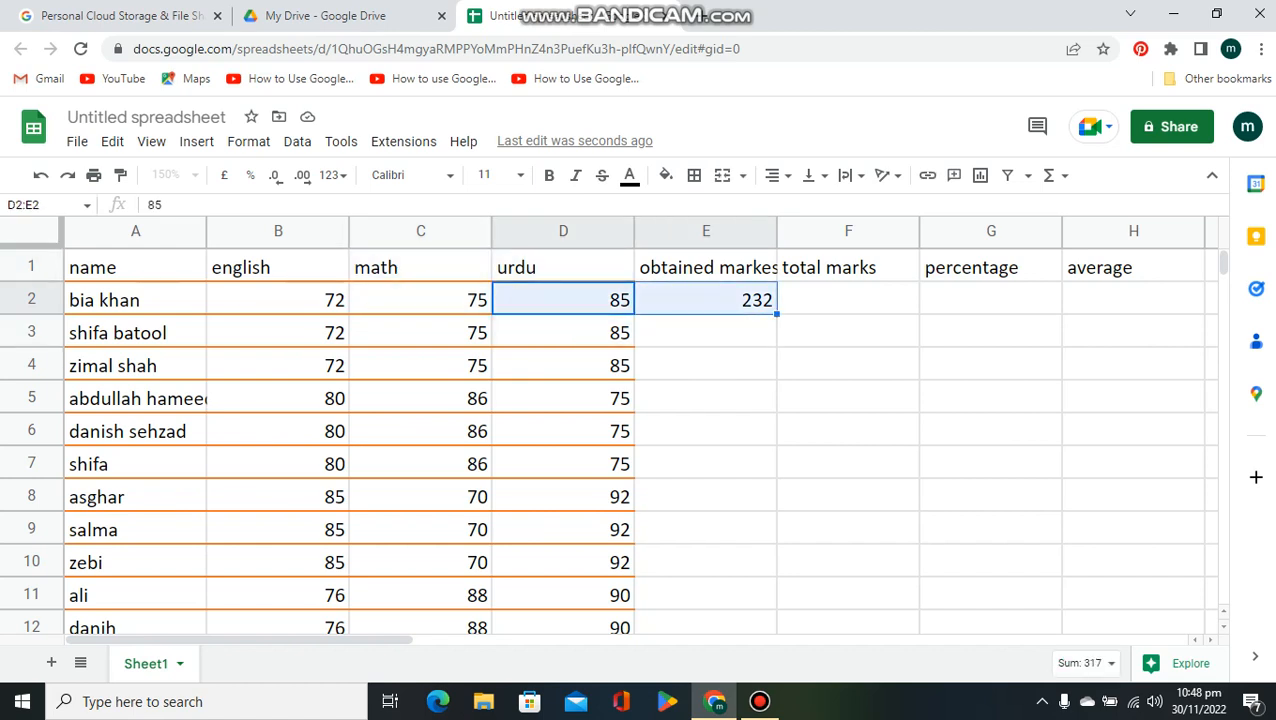
Enter =SUM(B3:D3) in cell E3 and fill the formula down through E16 for the remaining students
{"action": "left_click", "coordinate": [706, 332]}
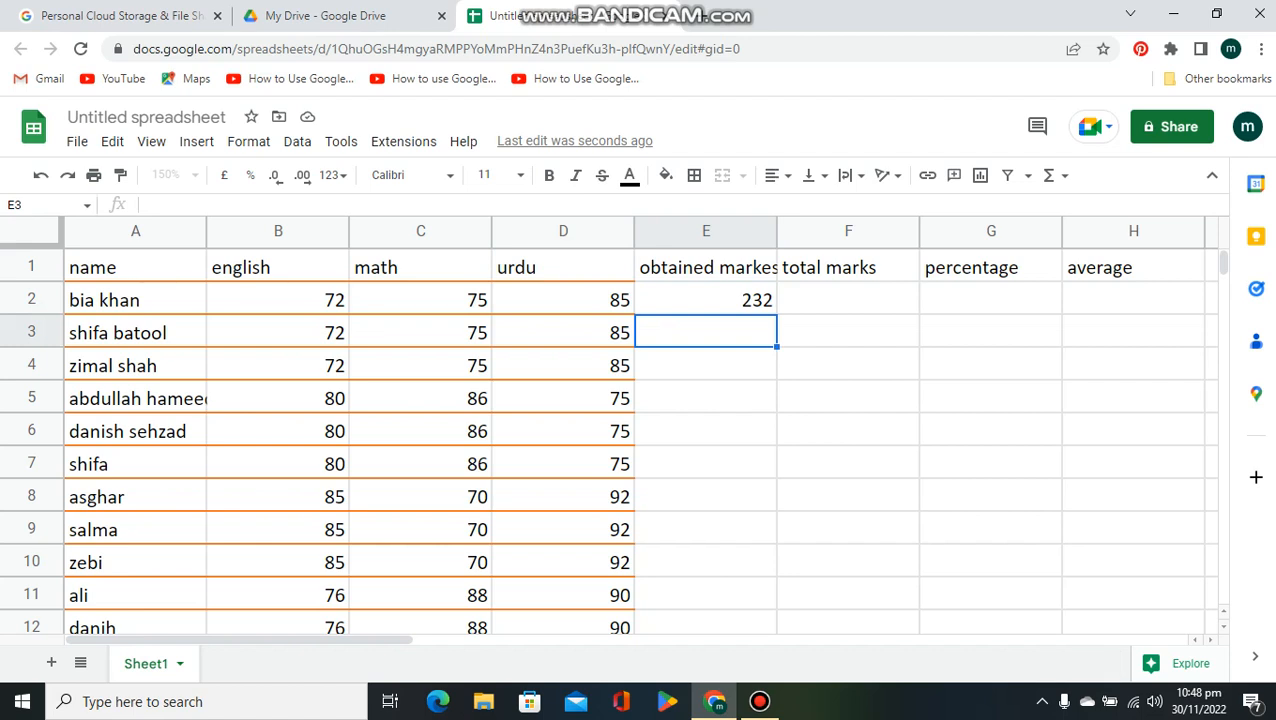
{"action": "type", "text": "="}
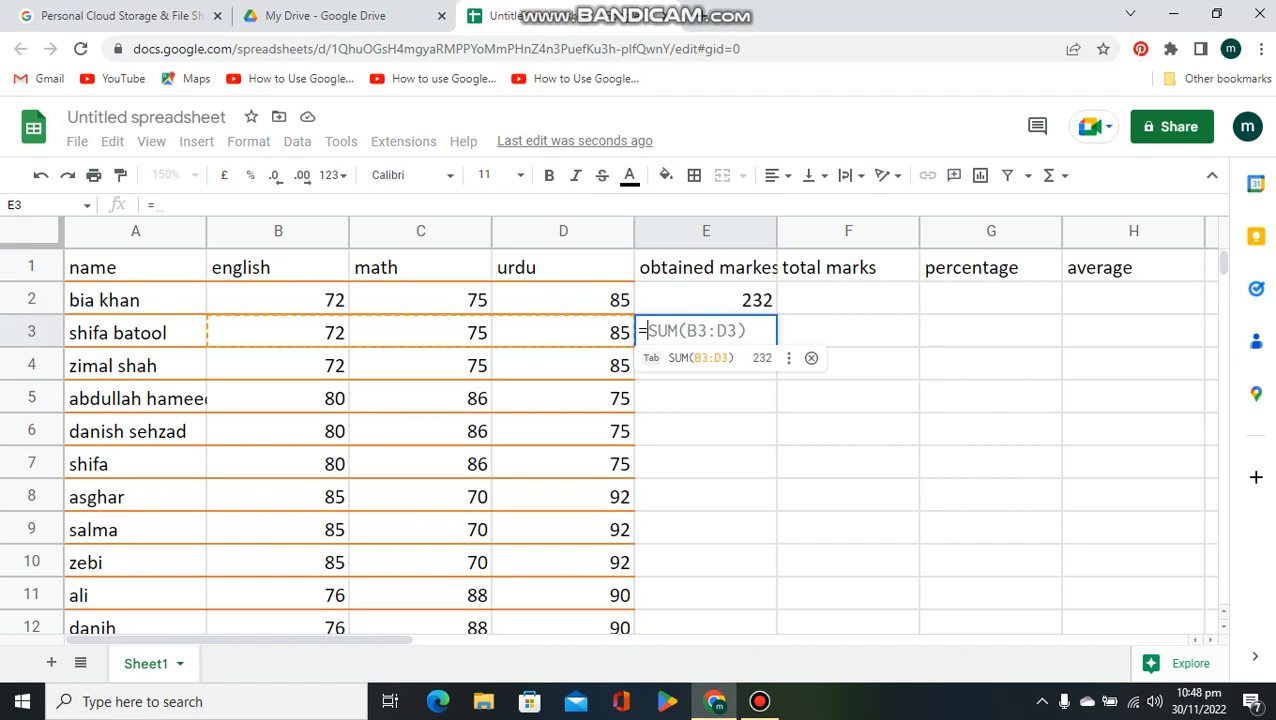
{"action": "key", "text": "Tab"}
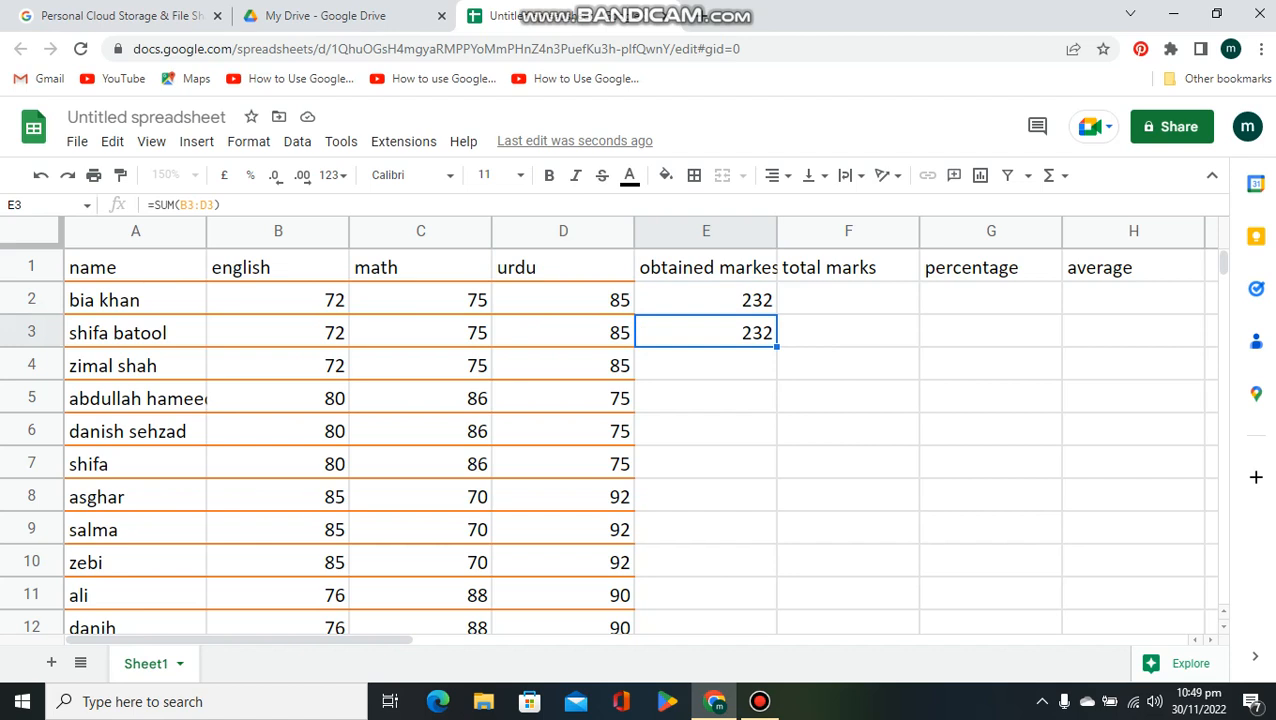
{"action": "left_click_drag", "start_coordinate": [776, 346], "coordinate": [740, 430]}
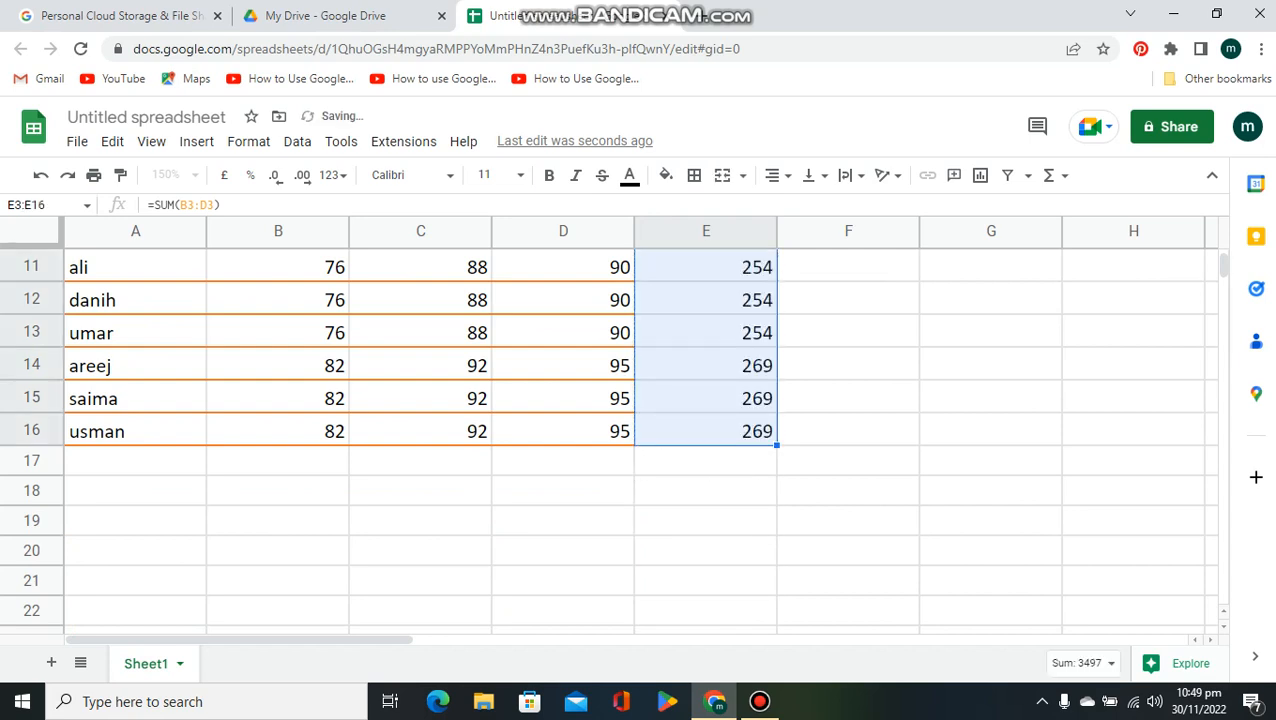
{"action": "scroll", "coordinate": [640, 430], "scroll_direction": "up", "scroll_amount": 4}
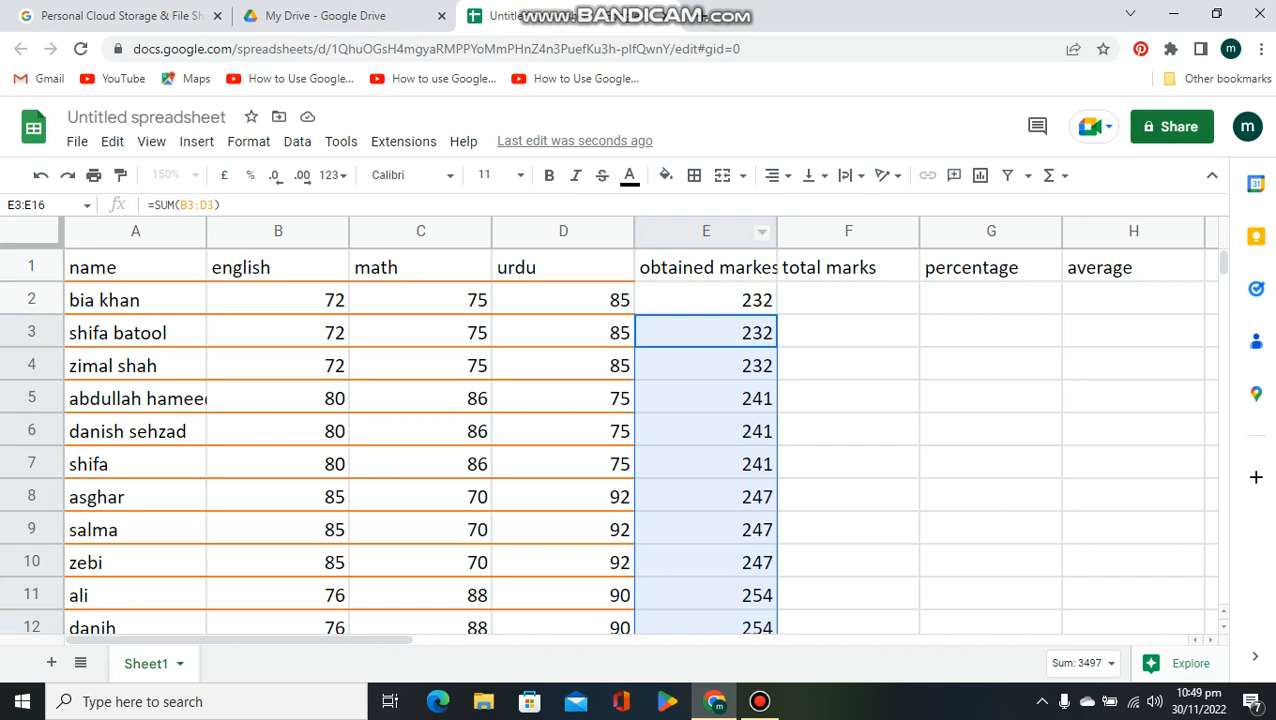
Enter 300 as the first student's total marks in cell F2
{"action": "left_click", "coordinate": [848, 299]}
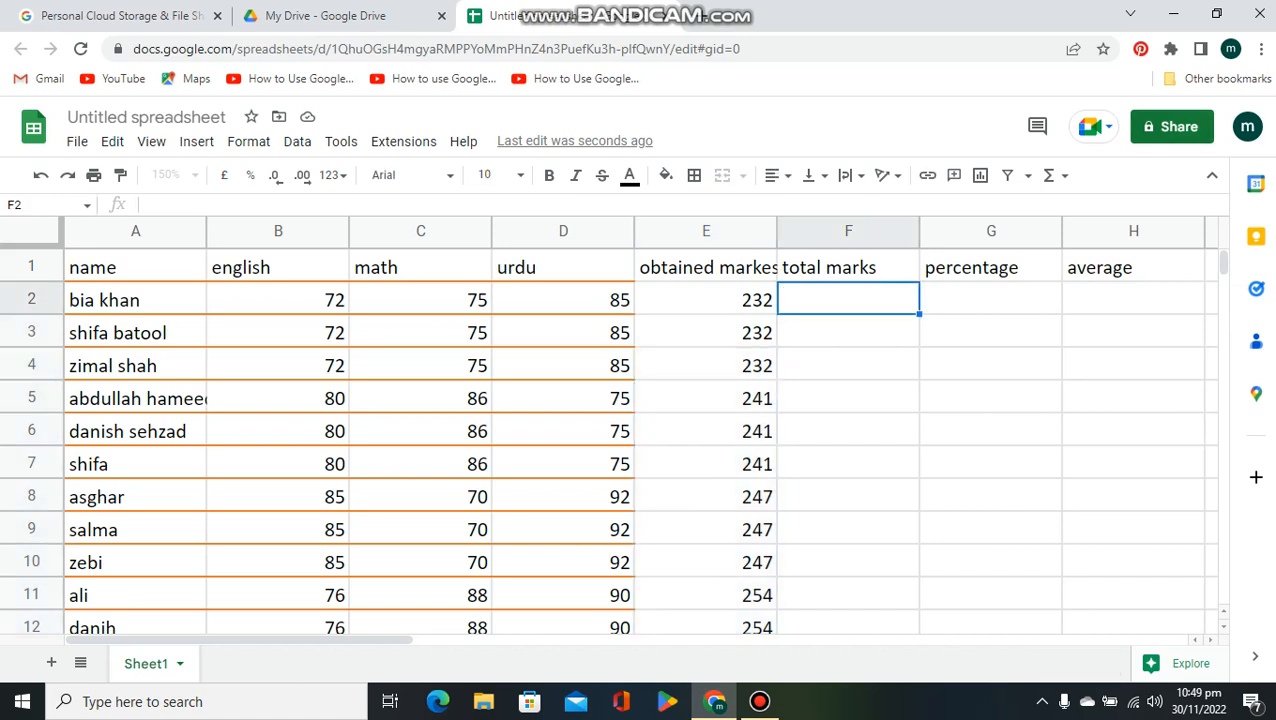
{"action": "type", "text": "300"}
{"action": "left_click", "coordinate": [848, 365]}
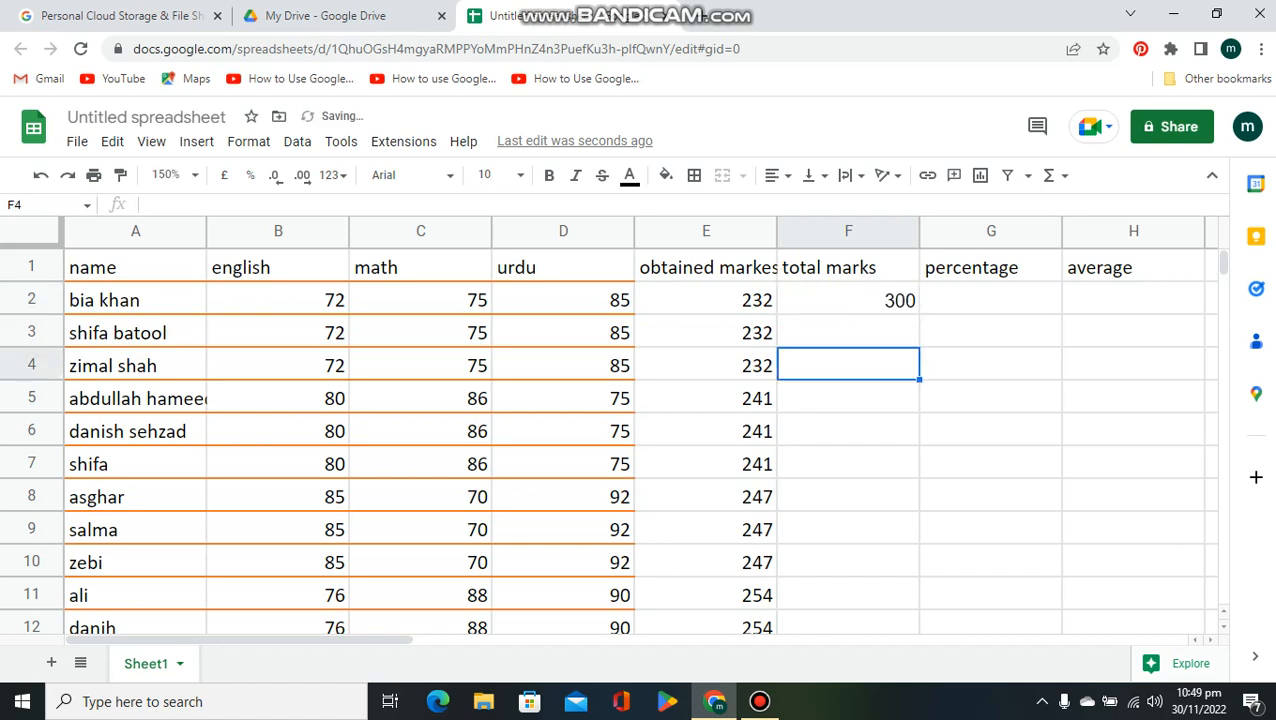
Fill the total marks value 300 from cell F2 down through F16 for all remaining students
{"action": "left_click", "coordinate": [848, 299]}
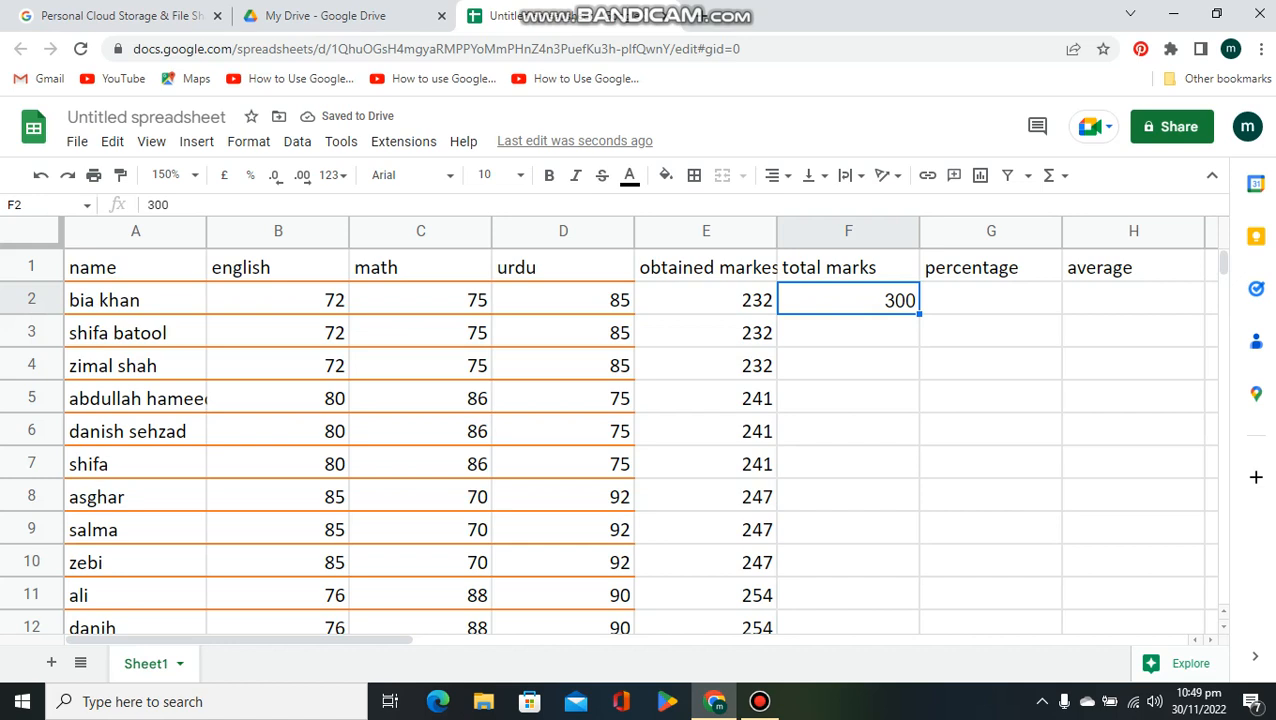
{"action": "left_click_drag", "start_coordinate": [919, 314], "coordinate": [912, 598]}
{"action": "left_click", "coordinate": [991, 529]}
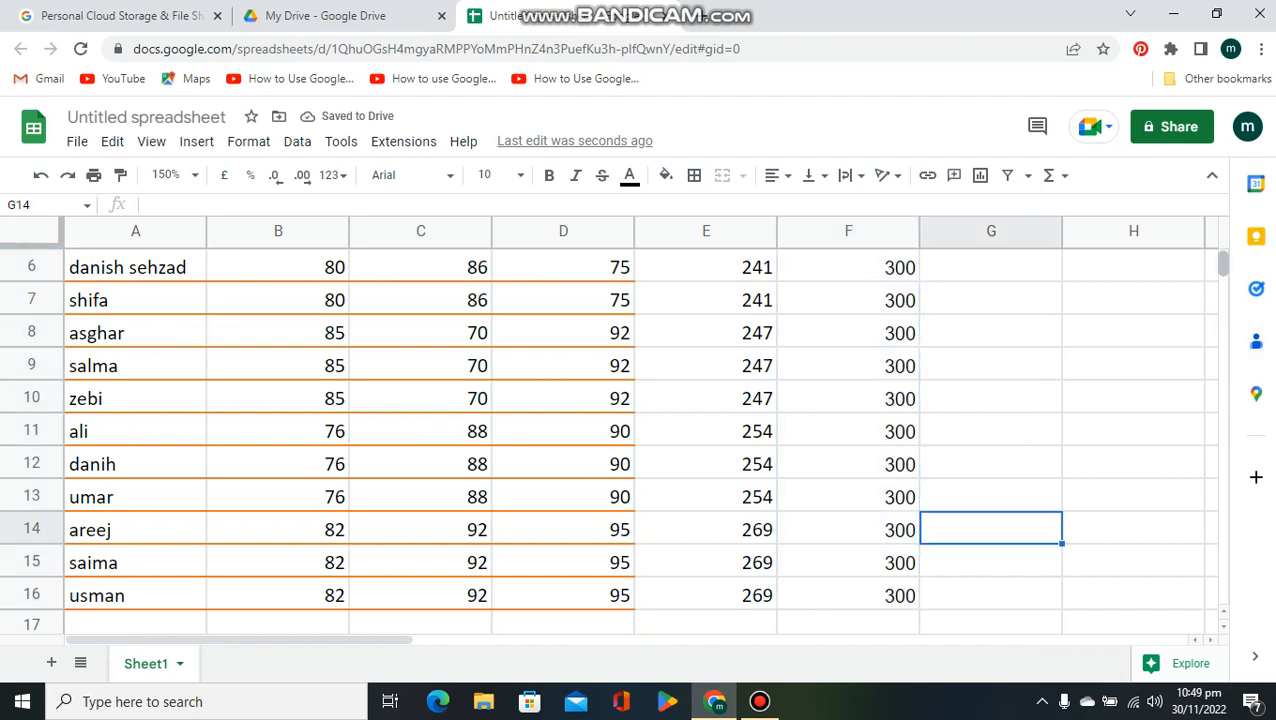
{"action": "scroll", "coordinate": [640, 430], "scroll_direction": "up", "scroll_amount": 2}
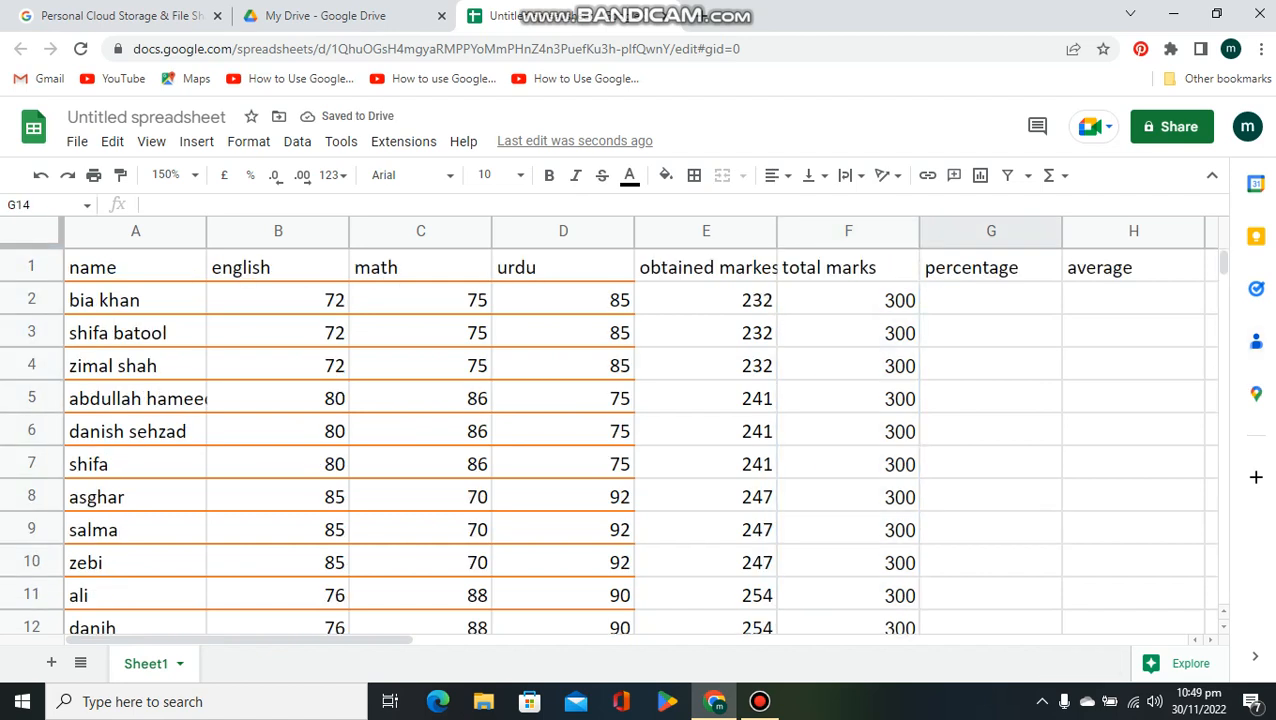
Calculate the first student's percentage in cell G2 with the formula =E2/F2
{"action": "left_click", "coordinate": [991, 299]}
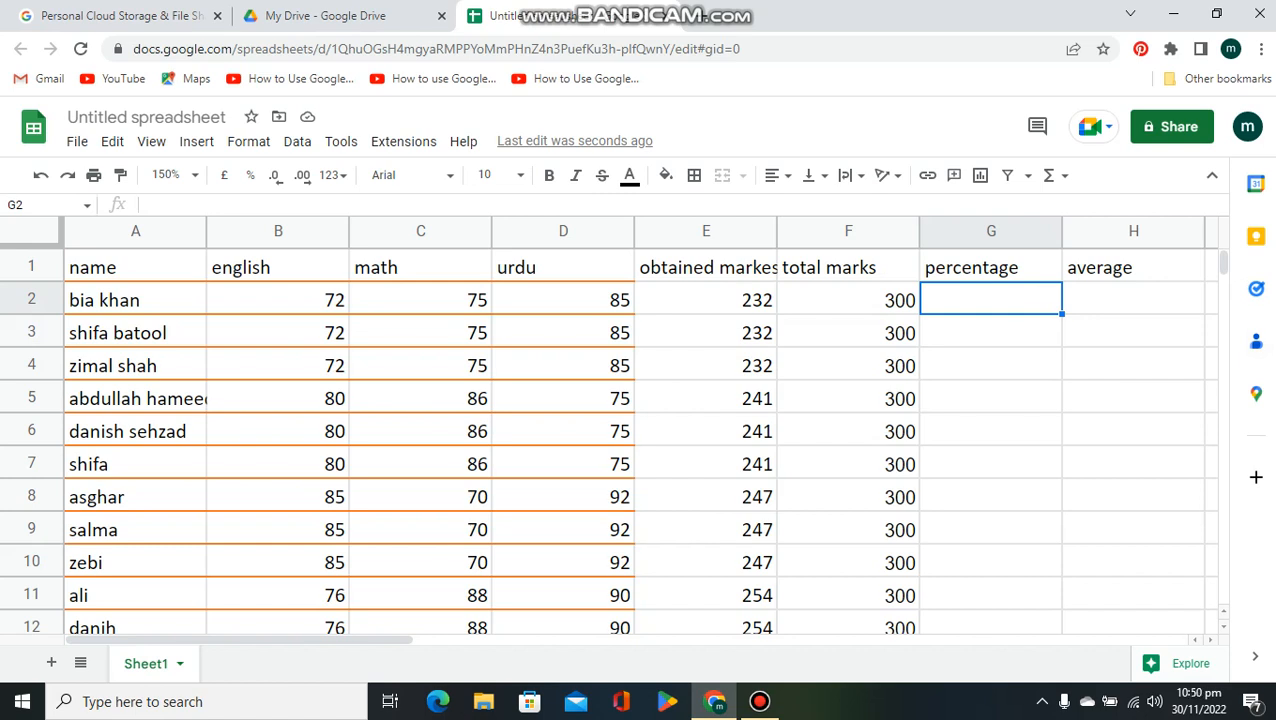
{"action": "type", "text": "="}
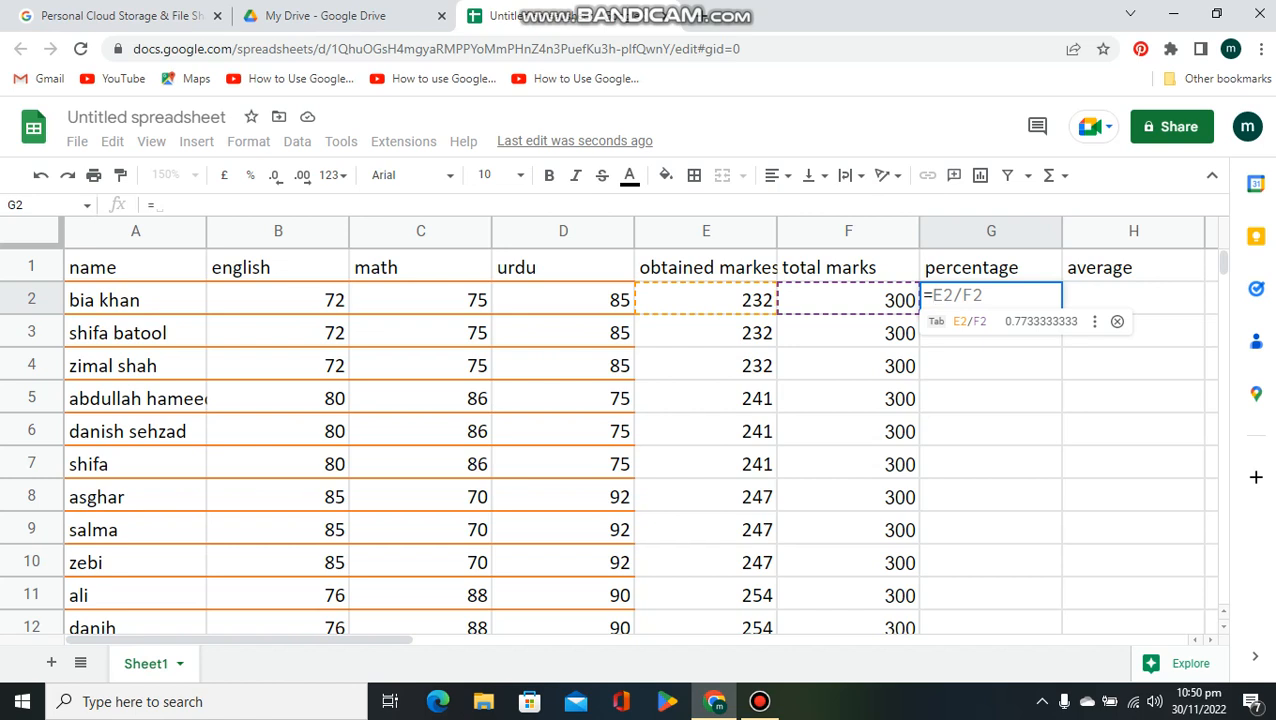
{"action": "key", "text": "Tab"}
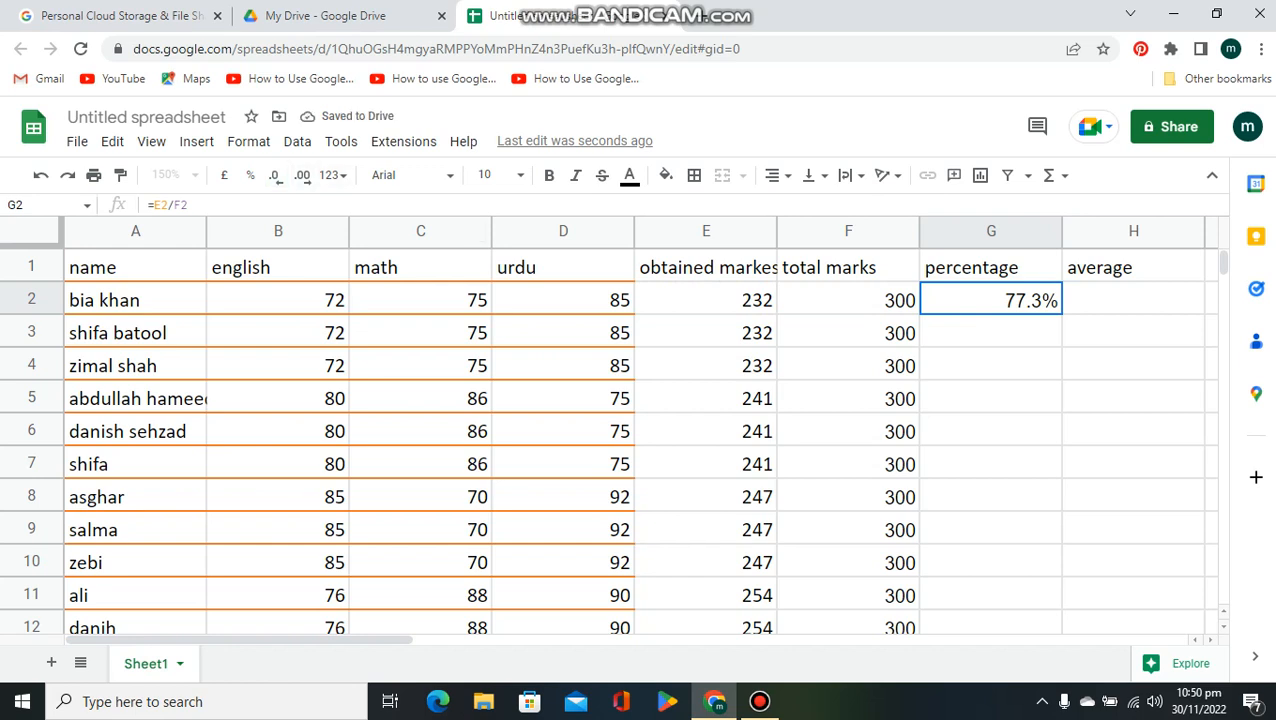
{"action": "left_click", "coordinate": [991, 332]}
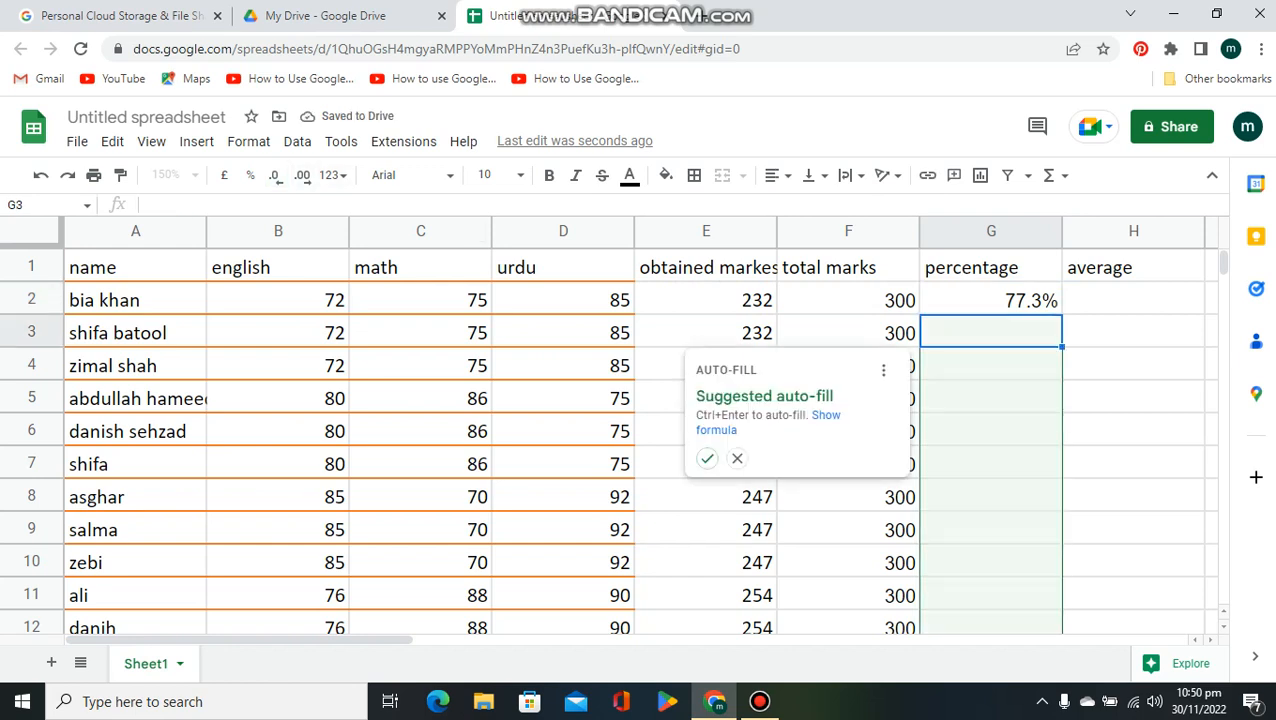
{"action": "left_click", "coordinate": [991, 300]}
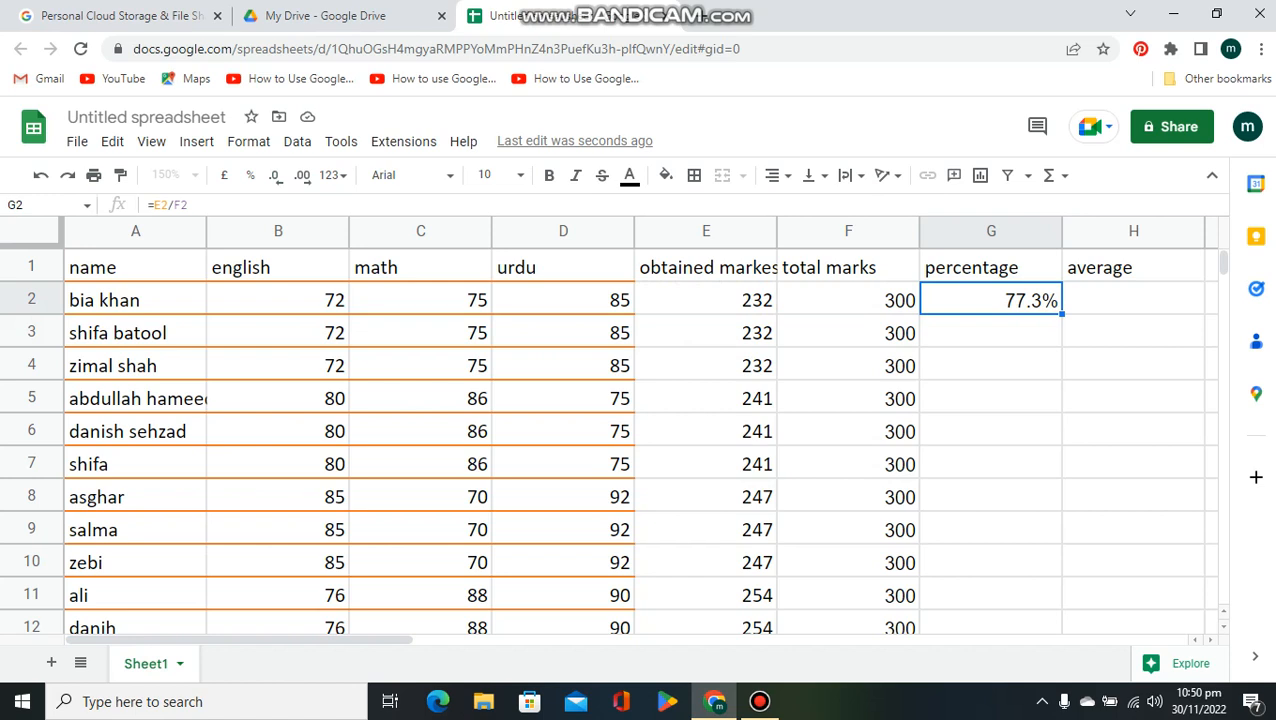
Enter =E3/F3 in cell G3 and fill the percentage formula down through G16
{"action": "left_click", "coordinate": [991, 332]}
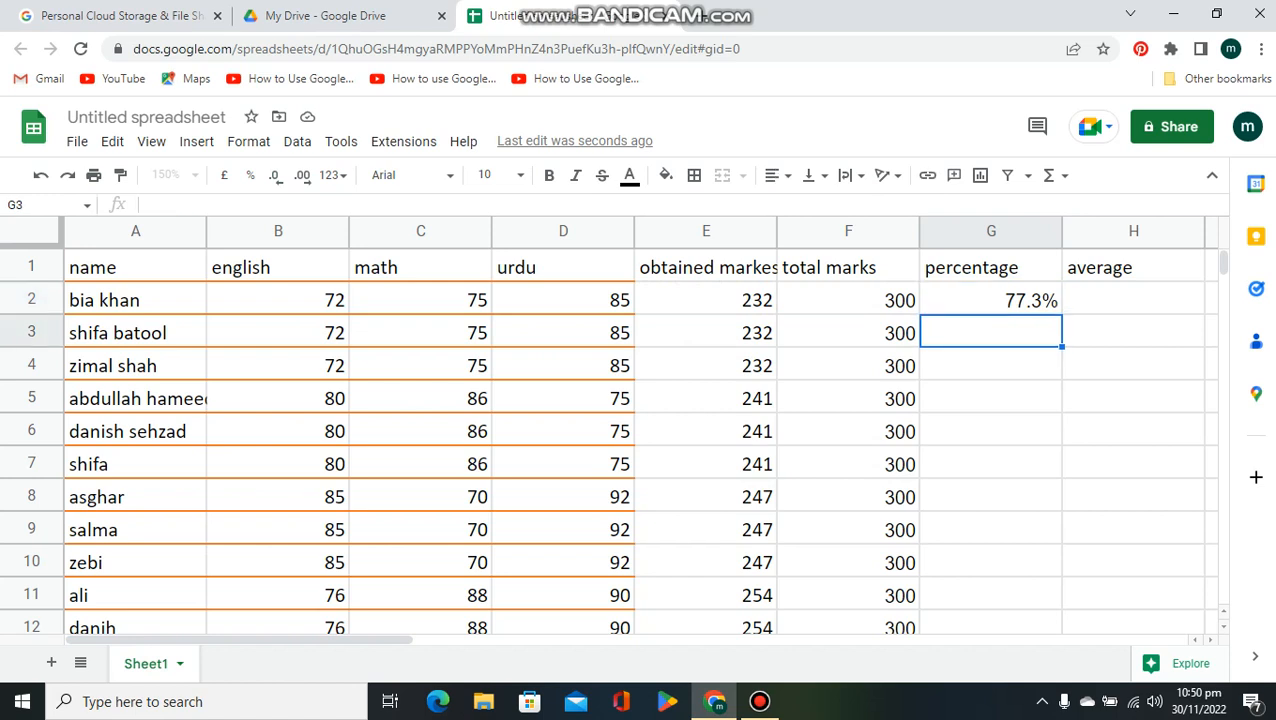
{"action": "type", "text": "="}
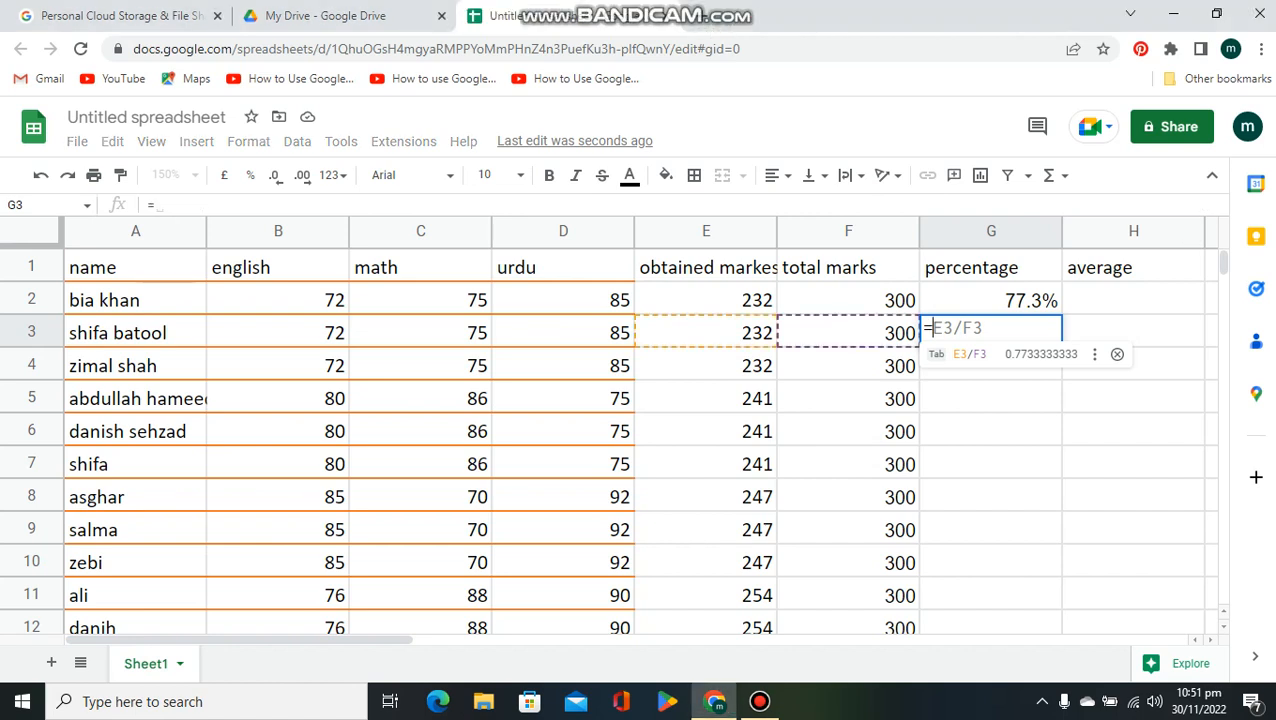
{"action": "left_click", "coordinate": [991, 397]}
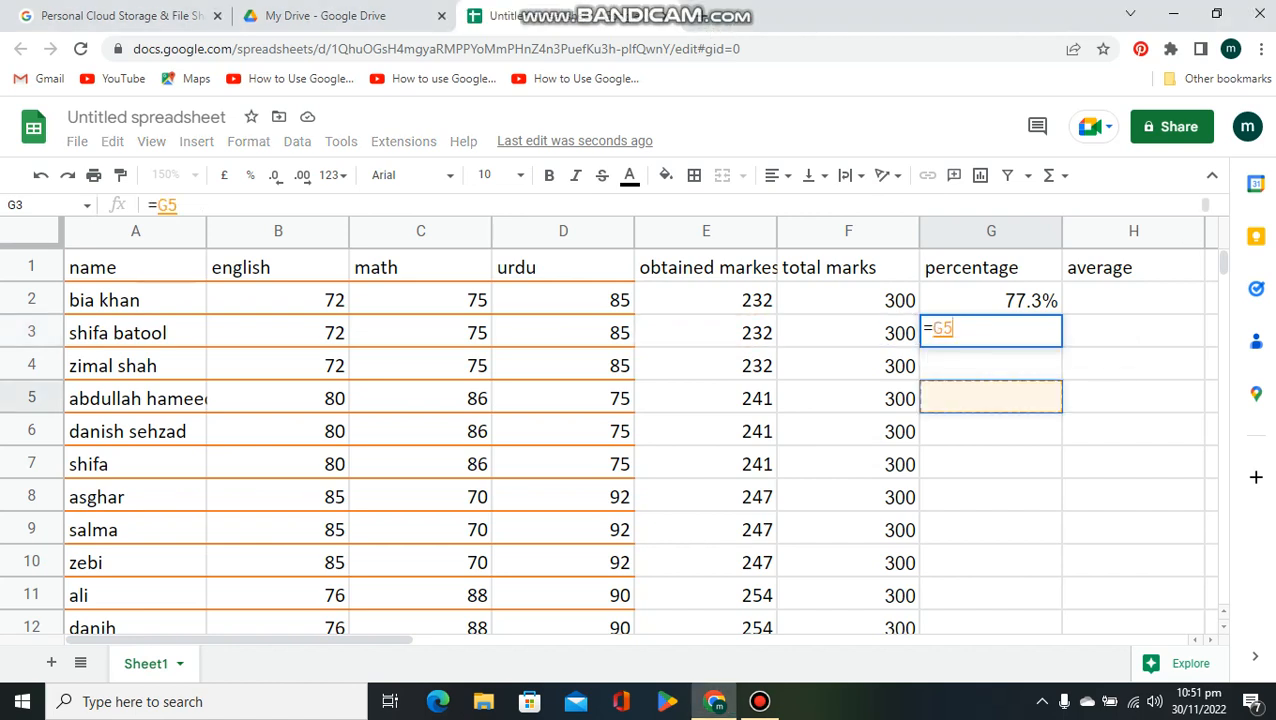
{"action": "key", "text": "BackSpace"}
{"action": "key", "text": "BackSpace"}
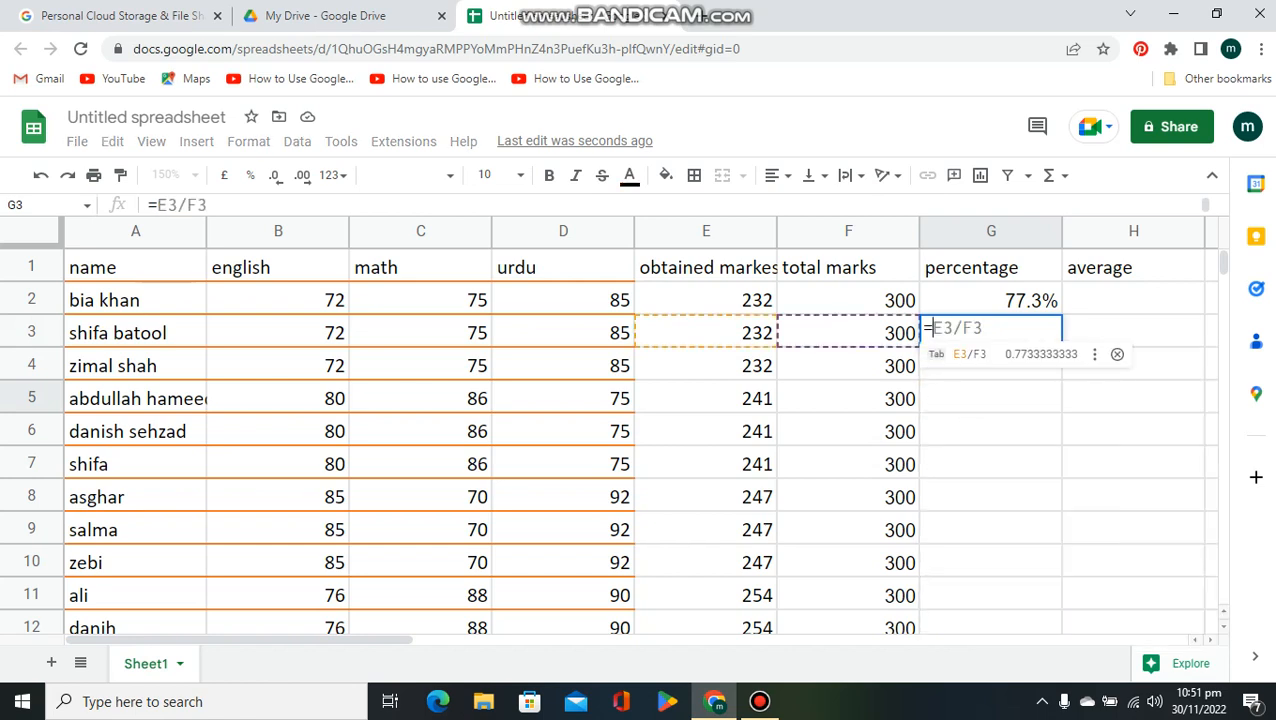
{"action": "key", "text": "Tab"}
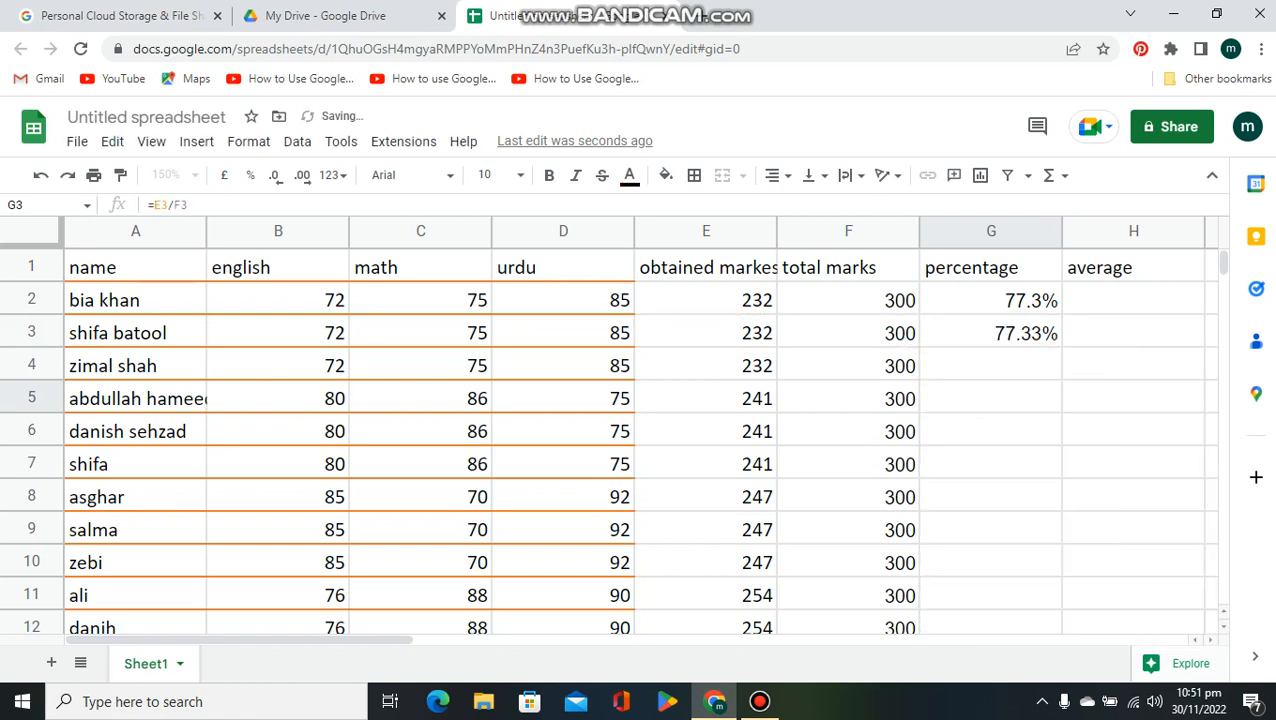
{"action": "left_click", "coordinate": [991, 333]}
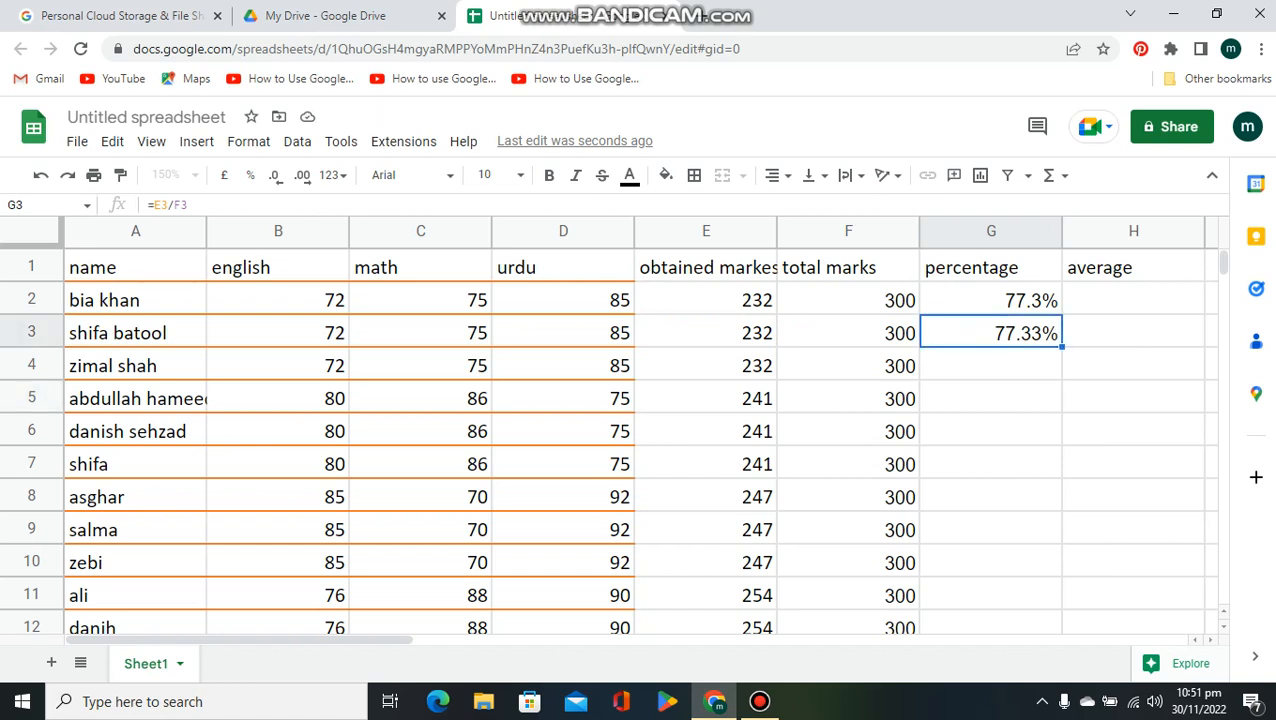
{"action": "left_click_drag", "start_coordinate": [1062, 346], "coordinate": [1035, 570]}
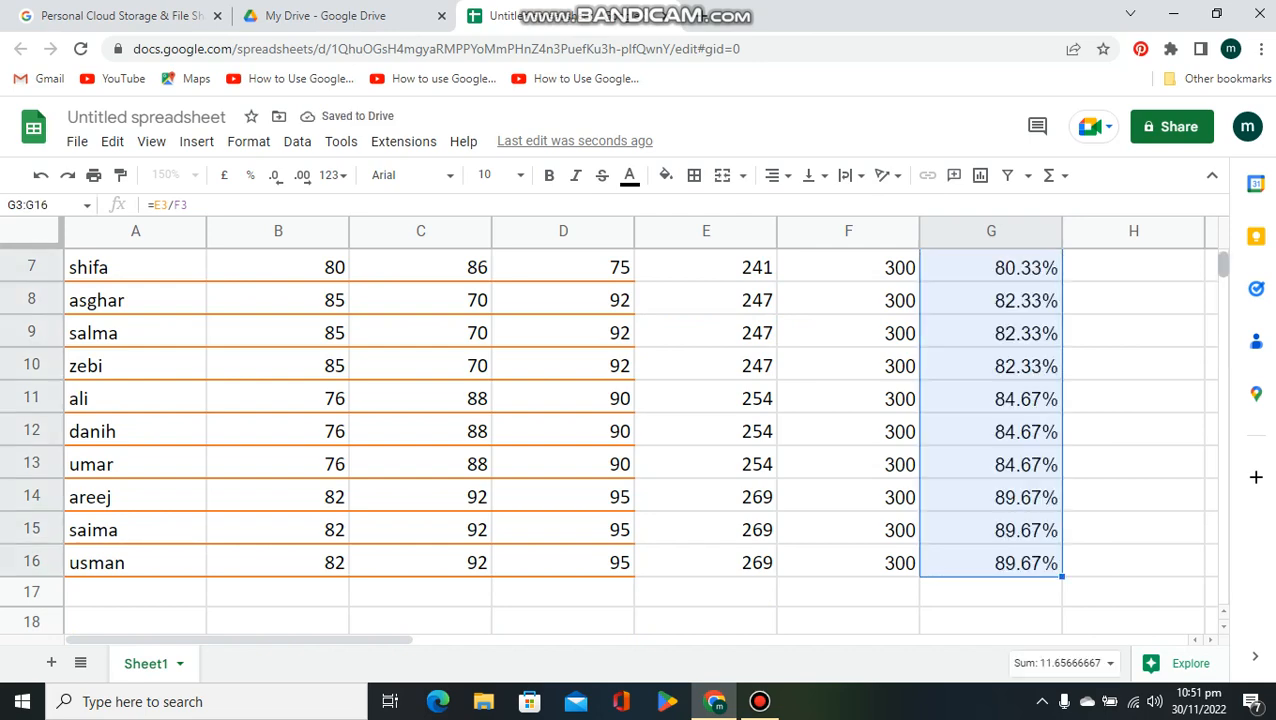
{"action": "scroll", "coordinate": [640, 430], "scroll_direction": "up", "scroll_amount": 2}
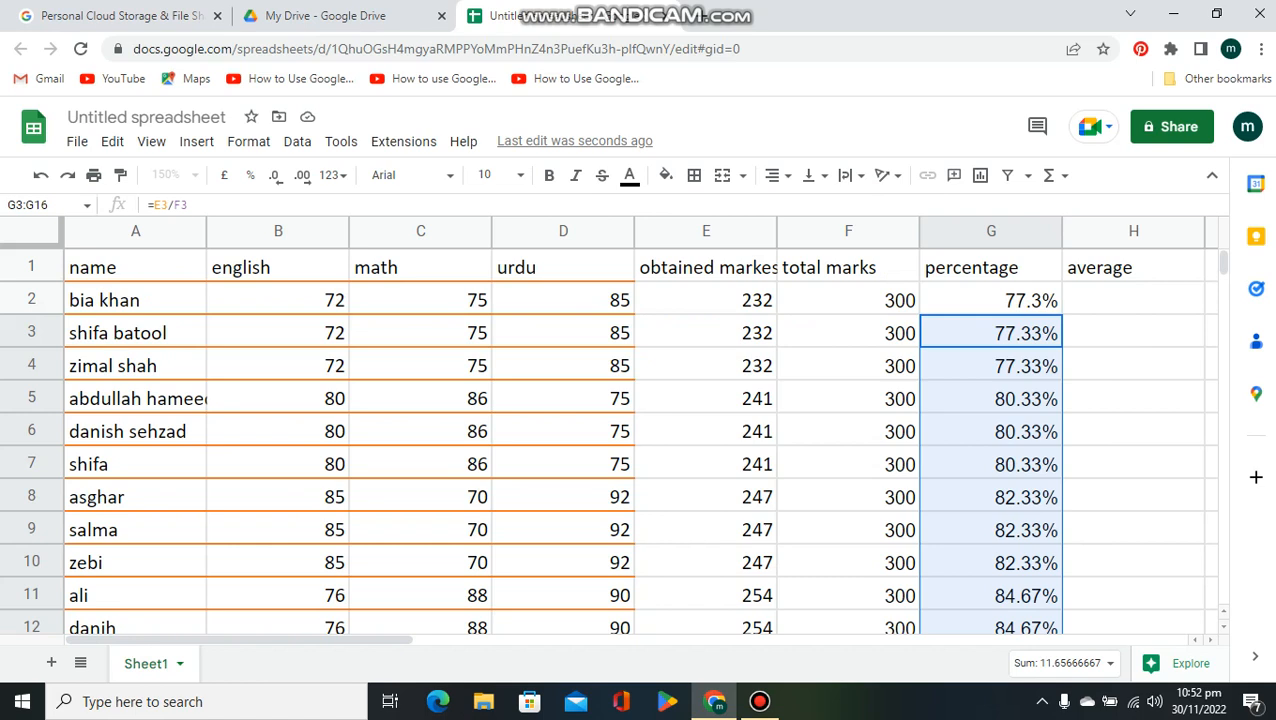
Calculate the first student's average in cell H2 with the formula =AVERAGE(B2:D2)
{"action": "left_click", "coordinate": [1133, 299]}
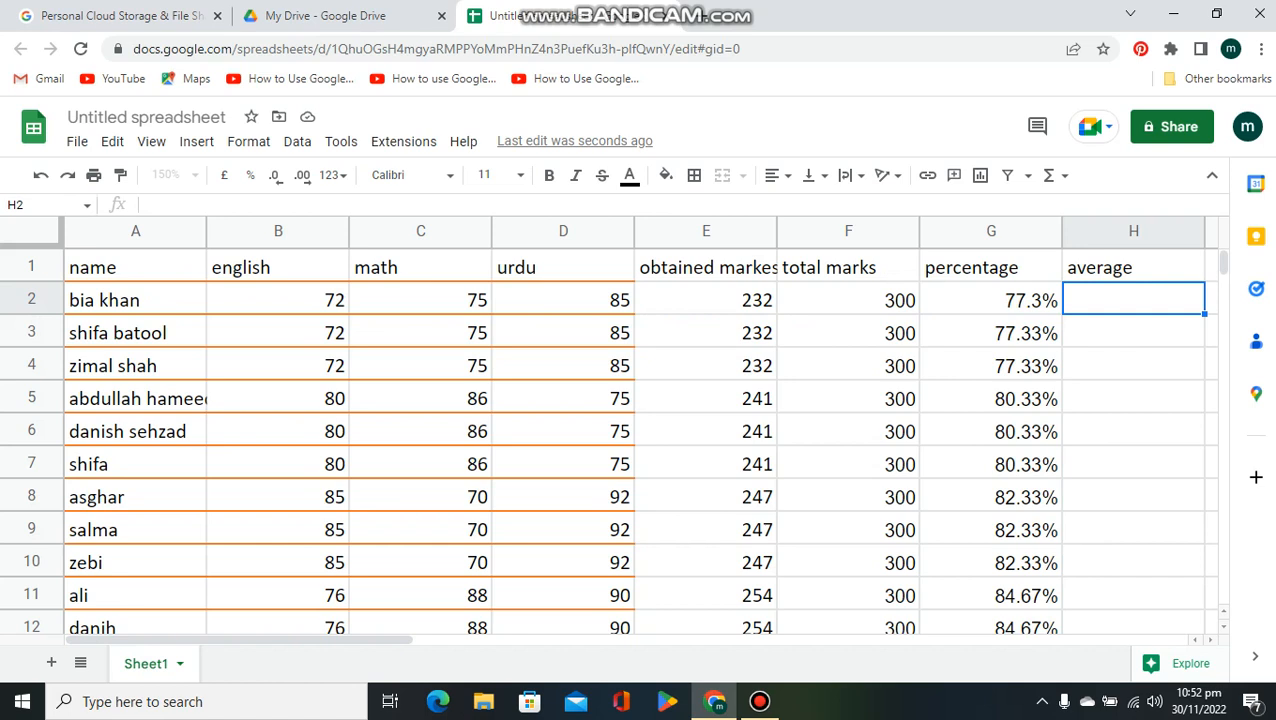
{"action": "type", "text": "="}
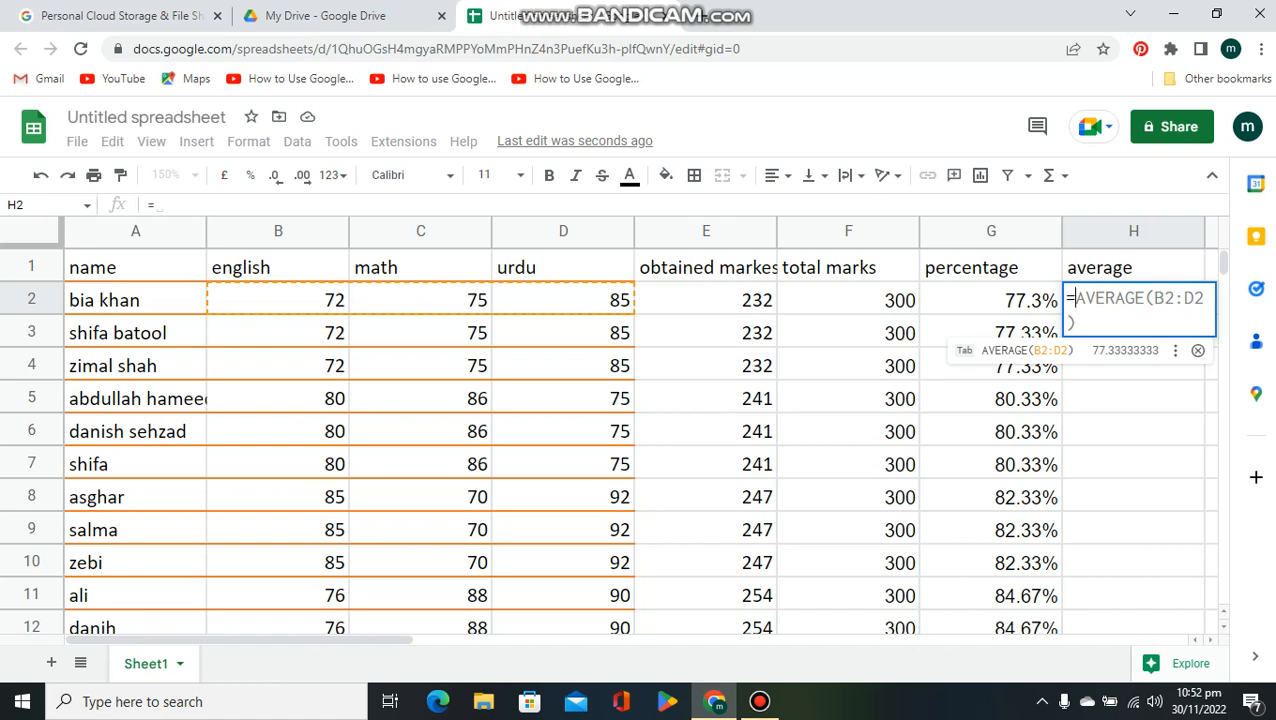
{"action": "key", "text": "Tab"}
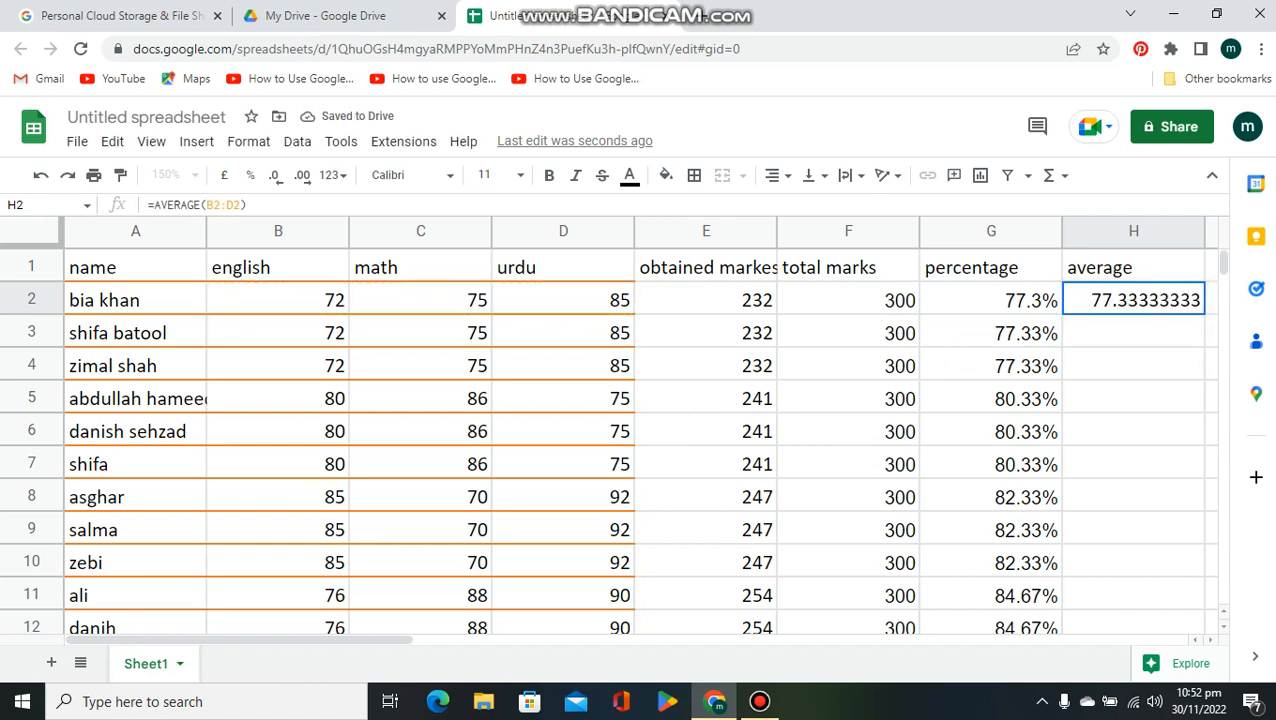
{"action": "key", "text": "Return"}
Fill the average formula from cell H2 down through H16 for the remaining students
{"action": "left_click", "coordinate": [1134, 300]}
{"action": "left_click_drag", "start_coordinate": [1204, 314], "coordinate": [1190, 628]}
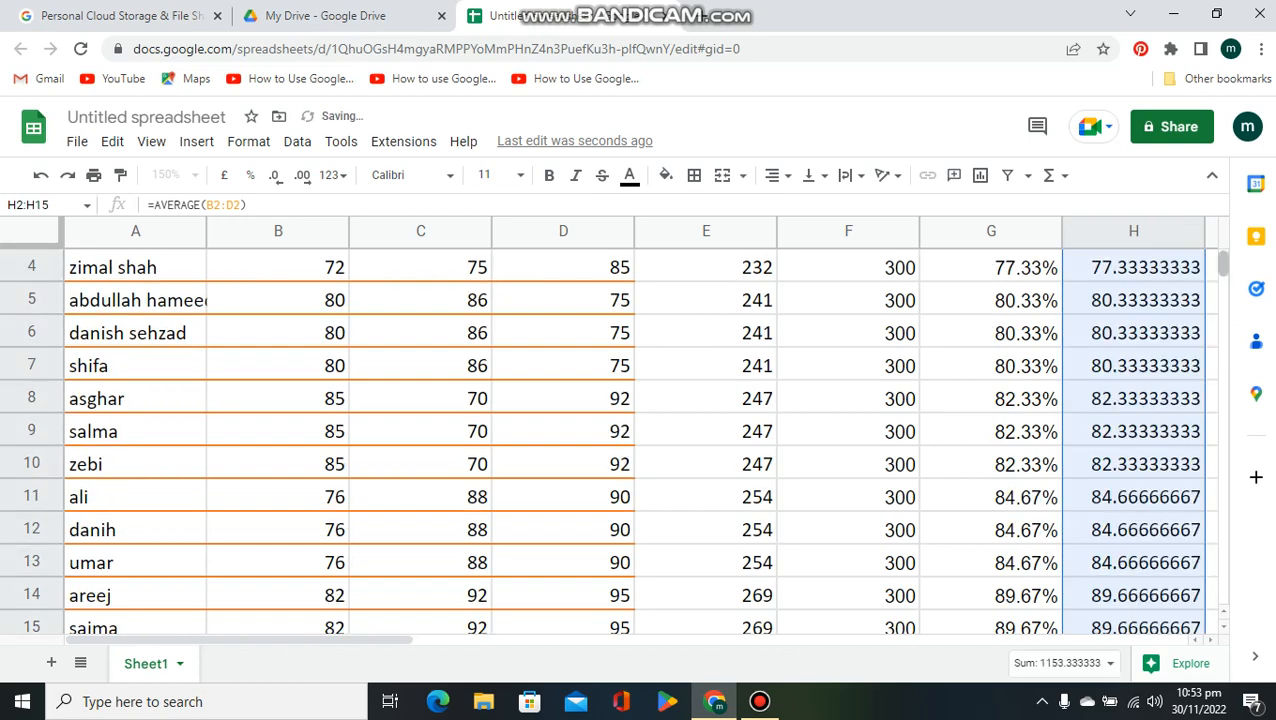
{"action": "mouse_move", "coordinate": [1223, 264]}
{"action": "left_mouse_down"}
{"action": "mouse_move", "coordinate": [1223, 290]}
{"action": "mouse_move", "coordinate": [1223, 264]}
{"action": "left_mouse_up"}
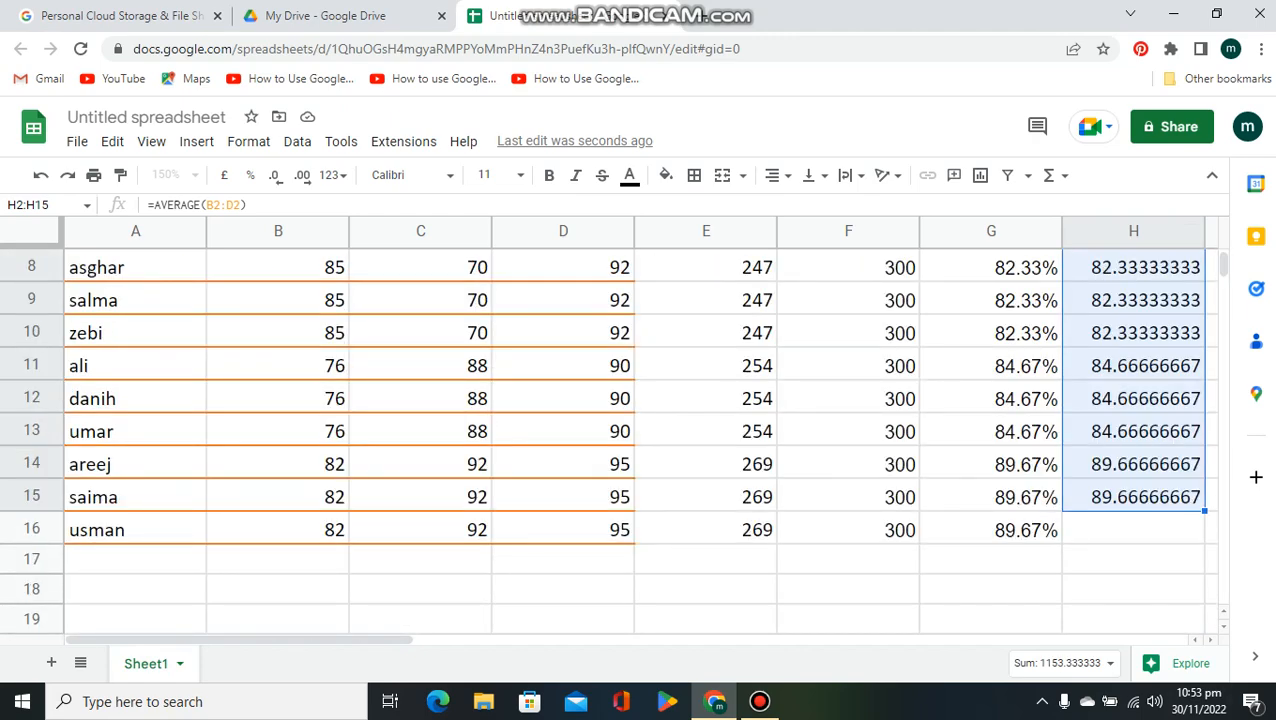
{"action": "left_click", "coordinate": [1133, 560]}
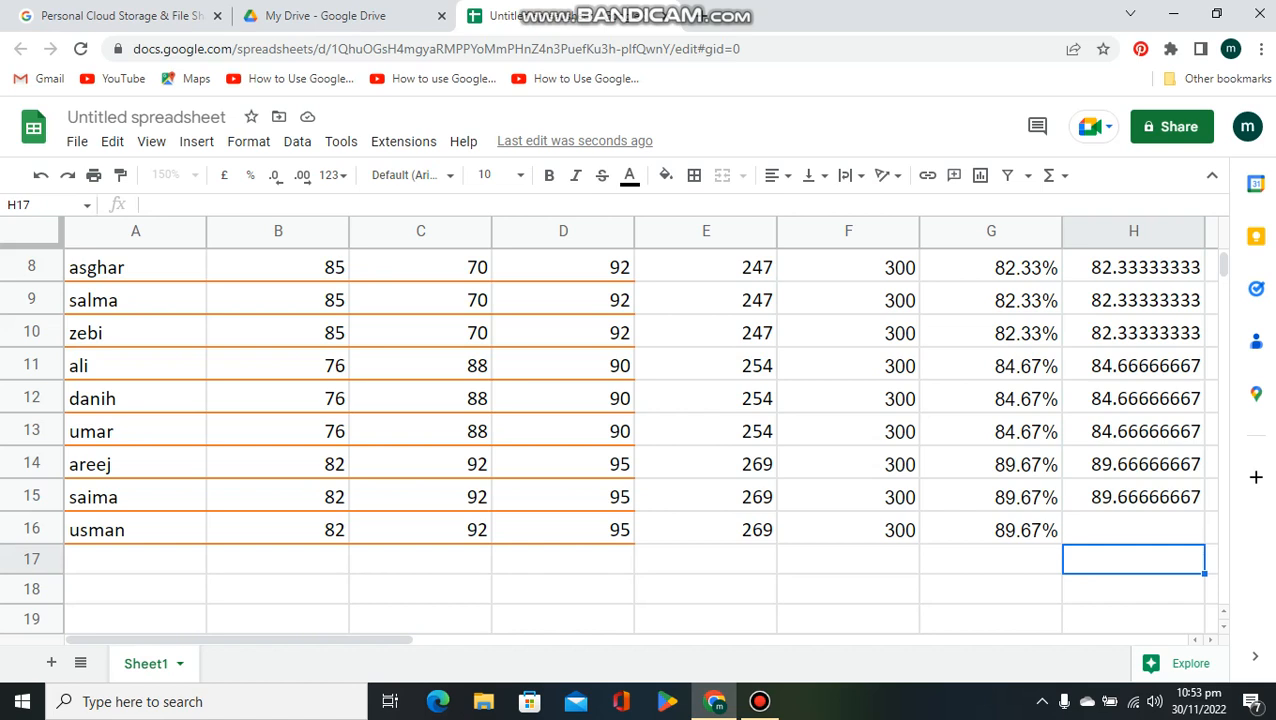
{"action": "left_click", "coordinate": [1133, 497]}
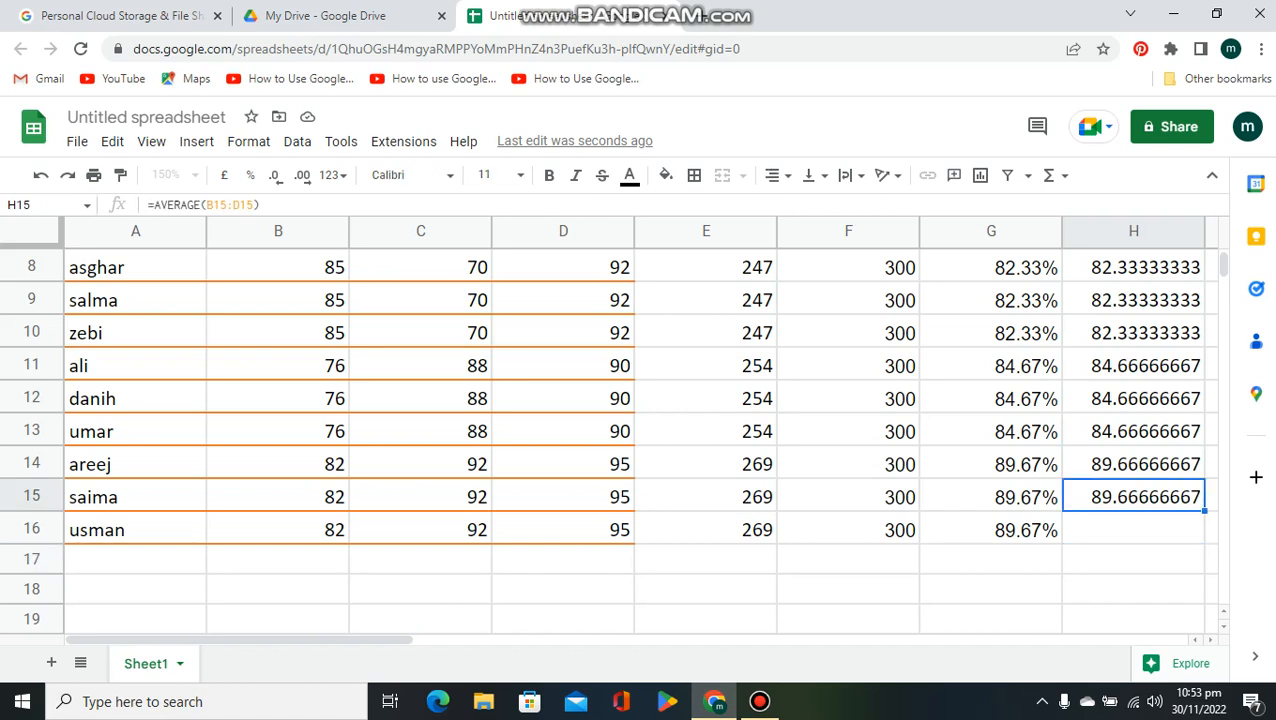
{"action": "left_click_drag", "start_coordinate": [1204, 511], "coordinate": [1190, 532]}
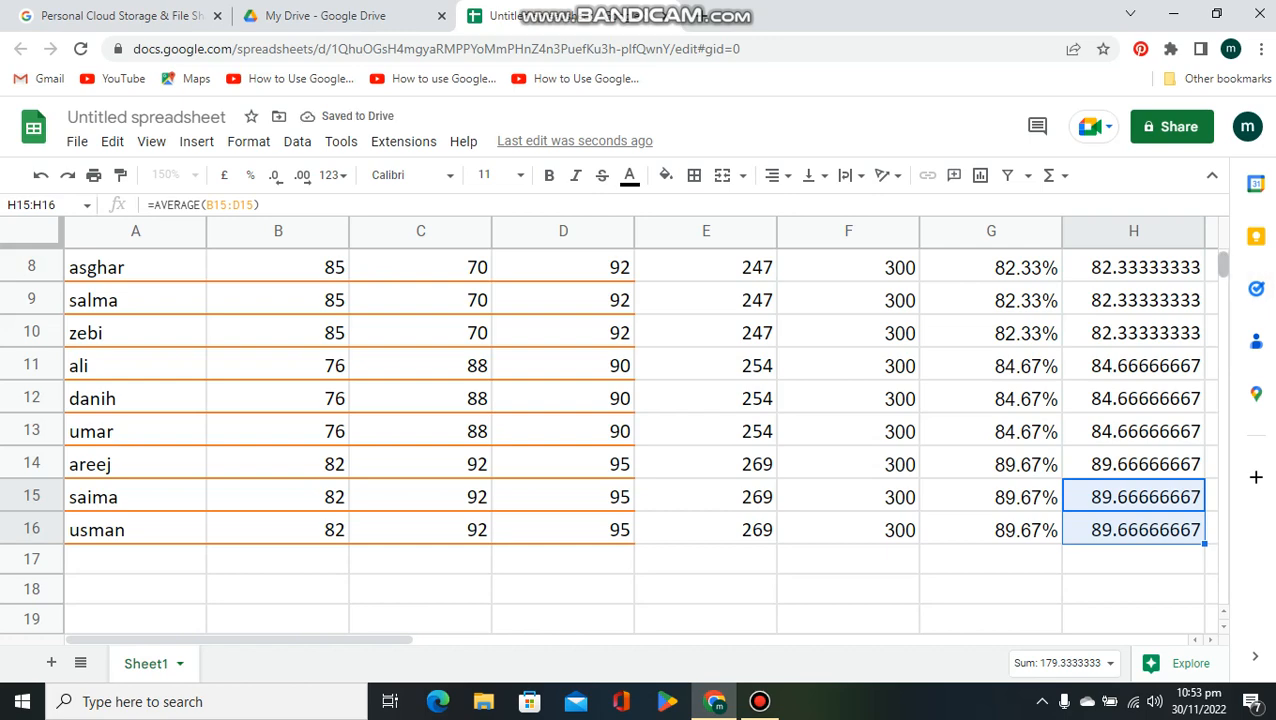
{"action": "scroll", "coordinate": [640, 430], "scroll_direction": "up", "scroll_amount": 3}
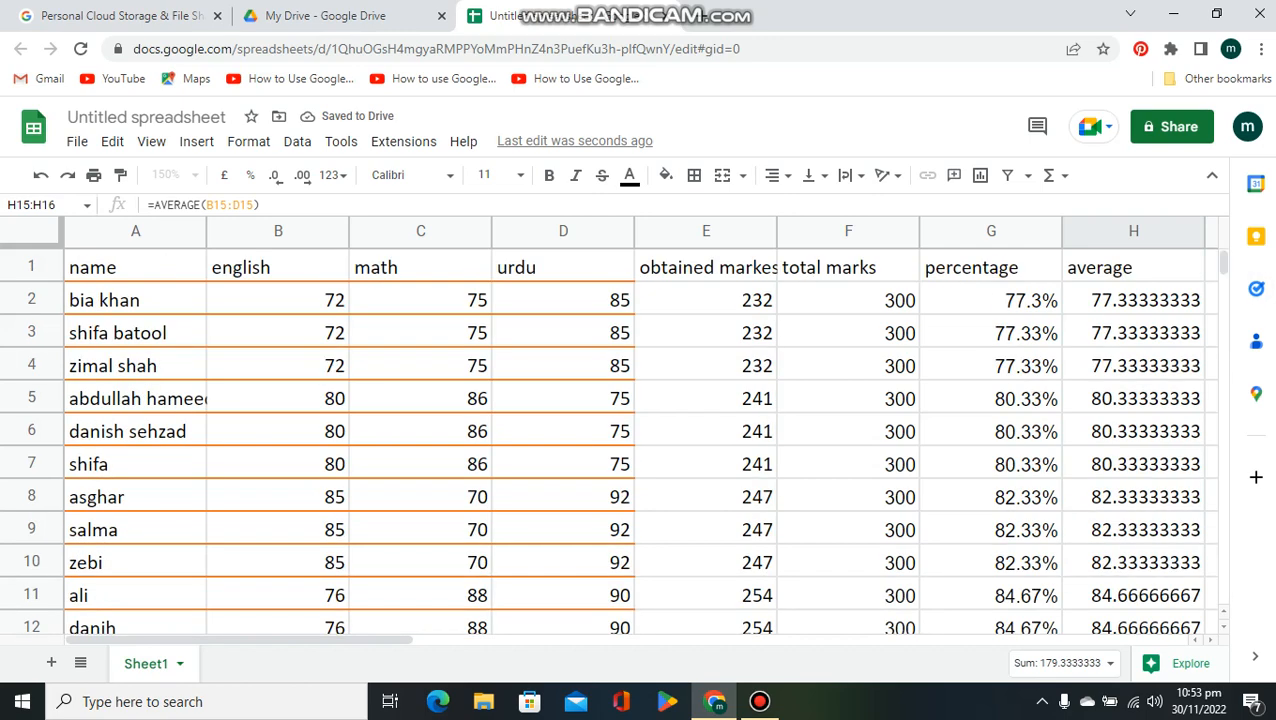